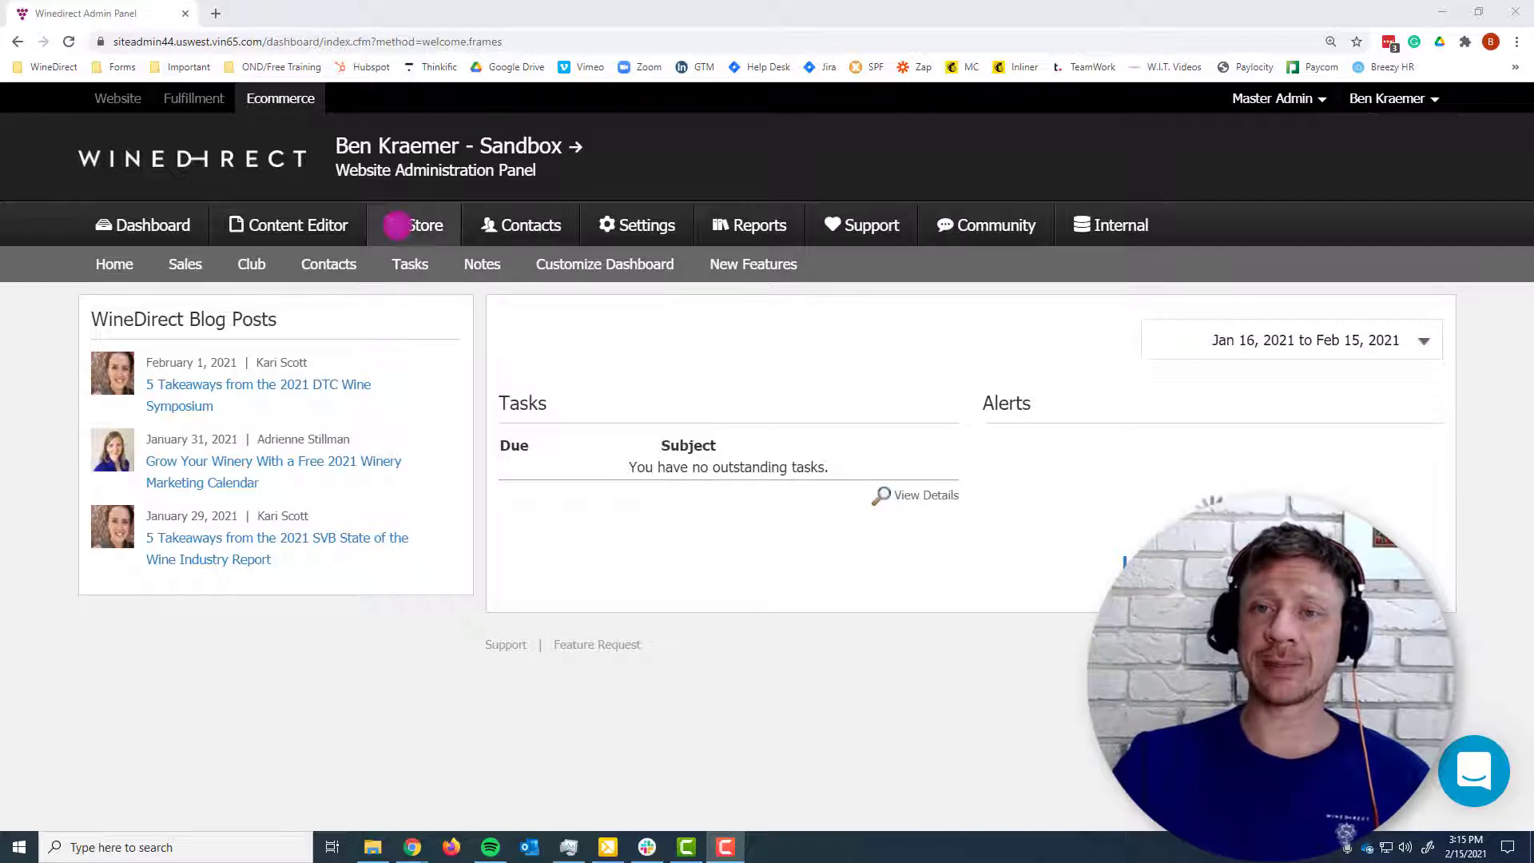
# Start a new store shipping strategy named "Standard Shipping Options" with the By Weight rate type
pyautogui.click(397, 226)
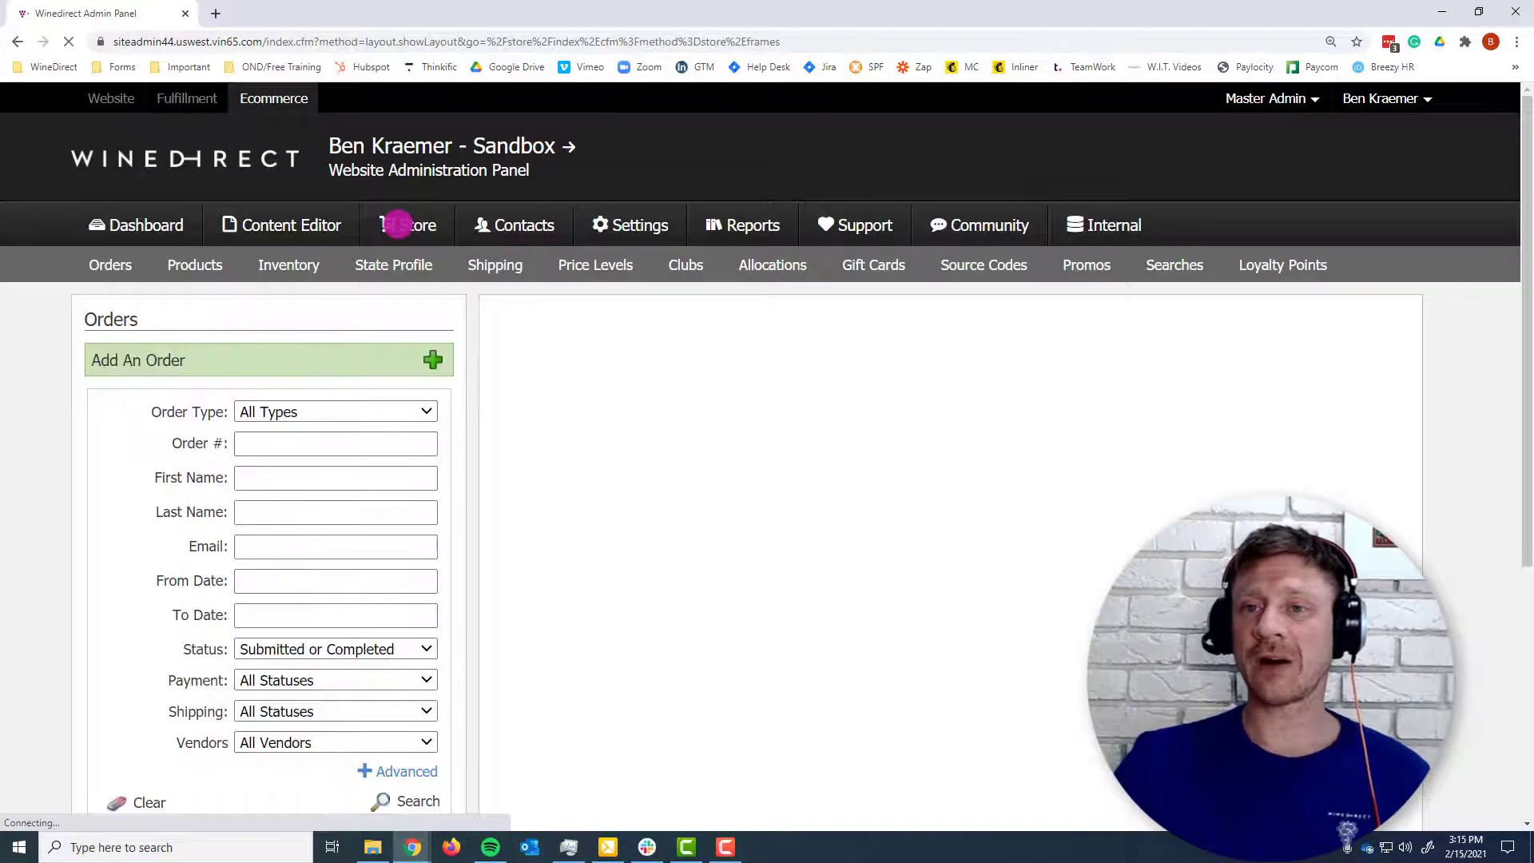
pyautogui.click(489, 263)
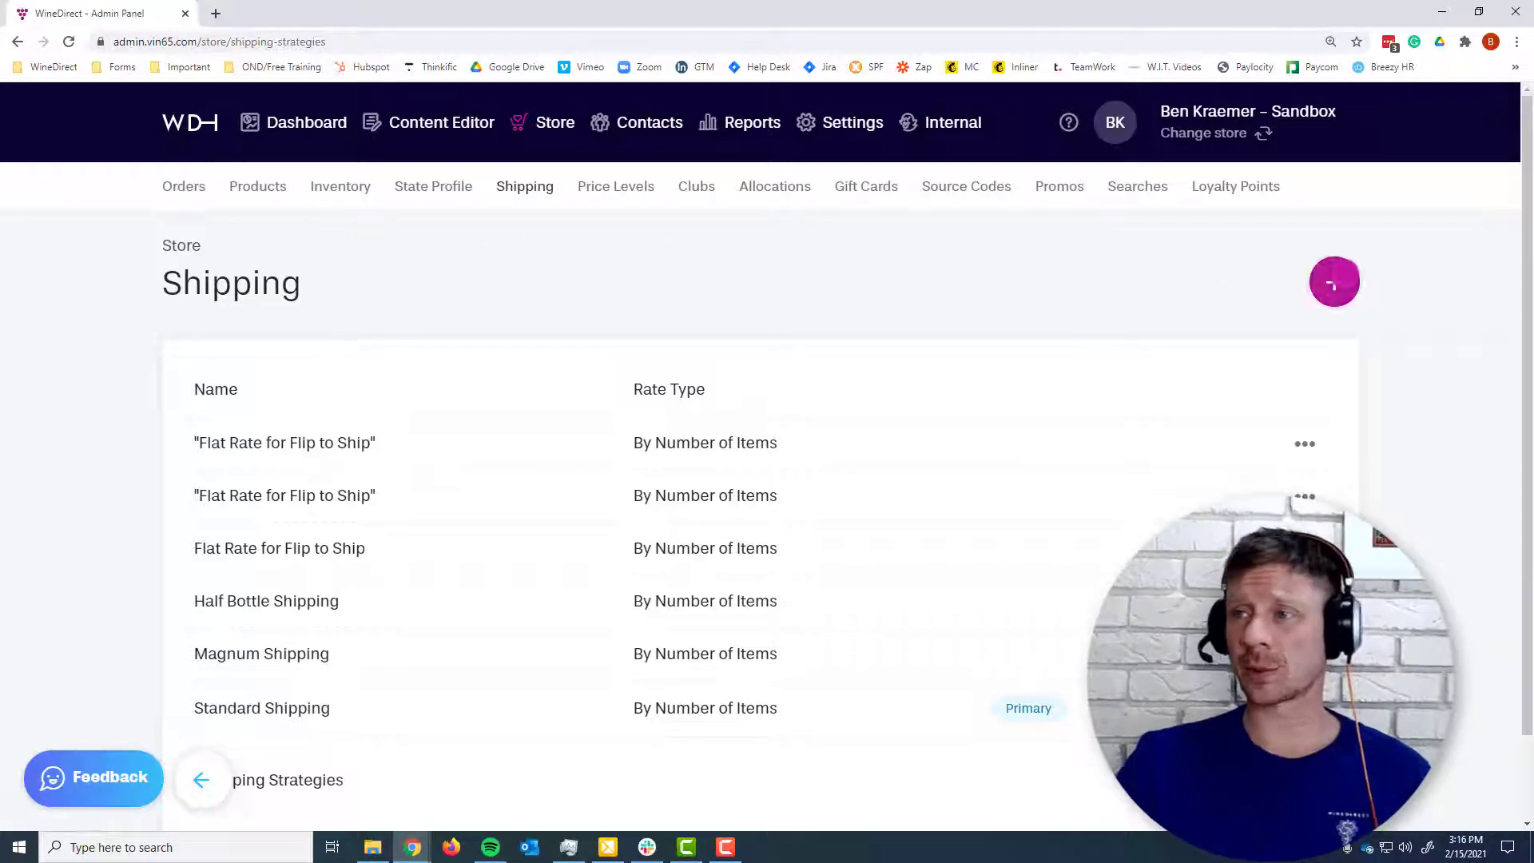
pyautogui.click(1332, 282)
pyautogui.click(536, 405)
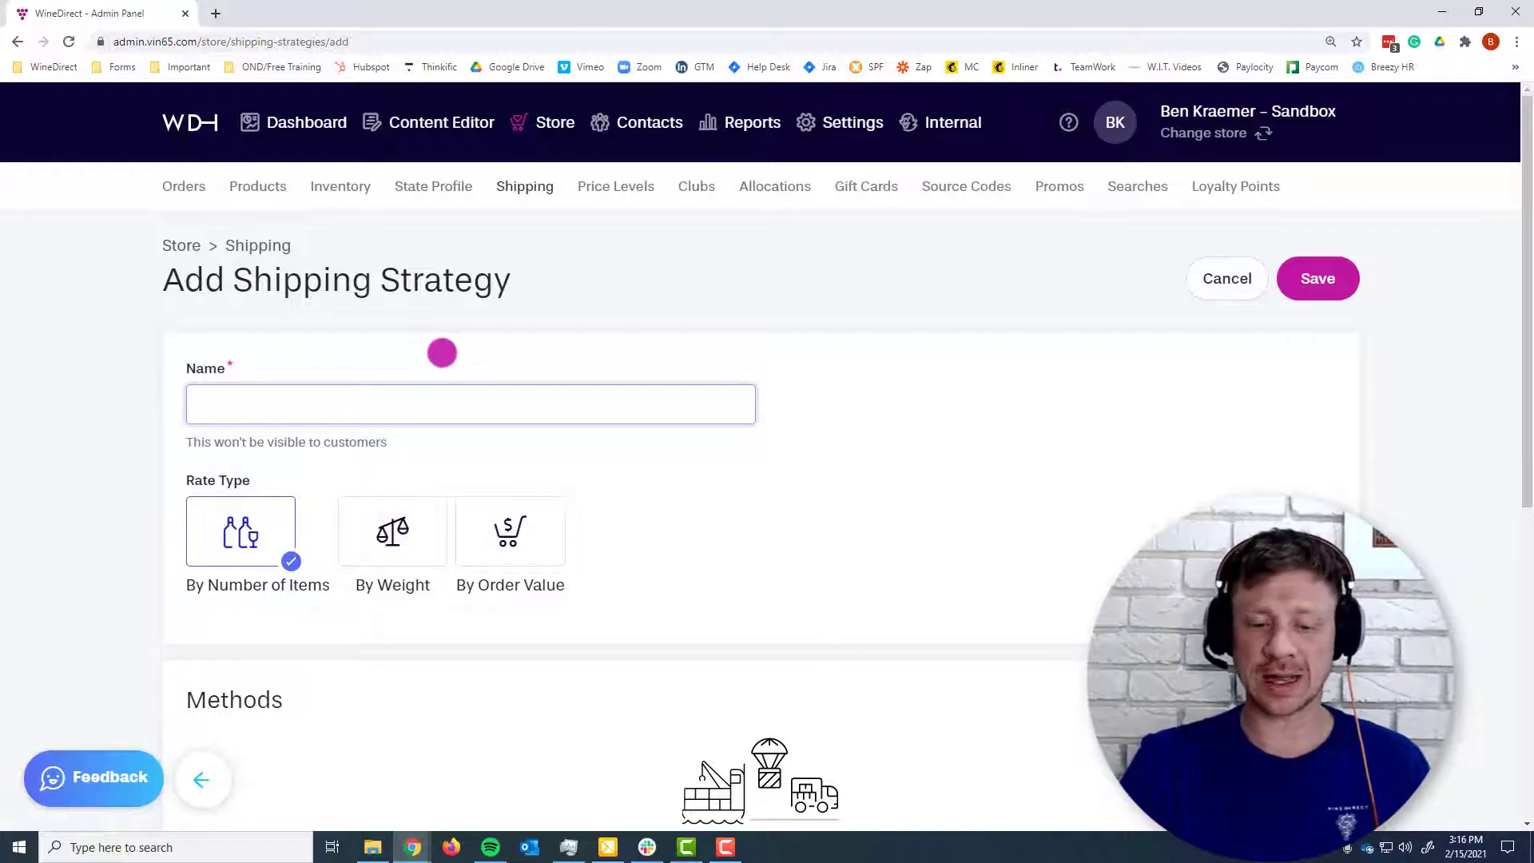
pyautogui.write('Standard Shipping Options')
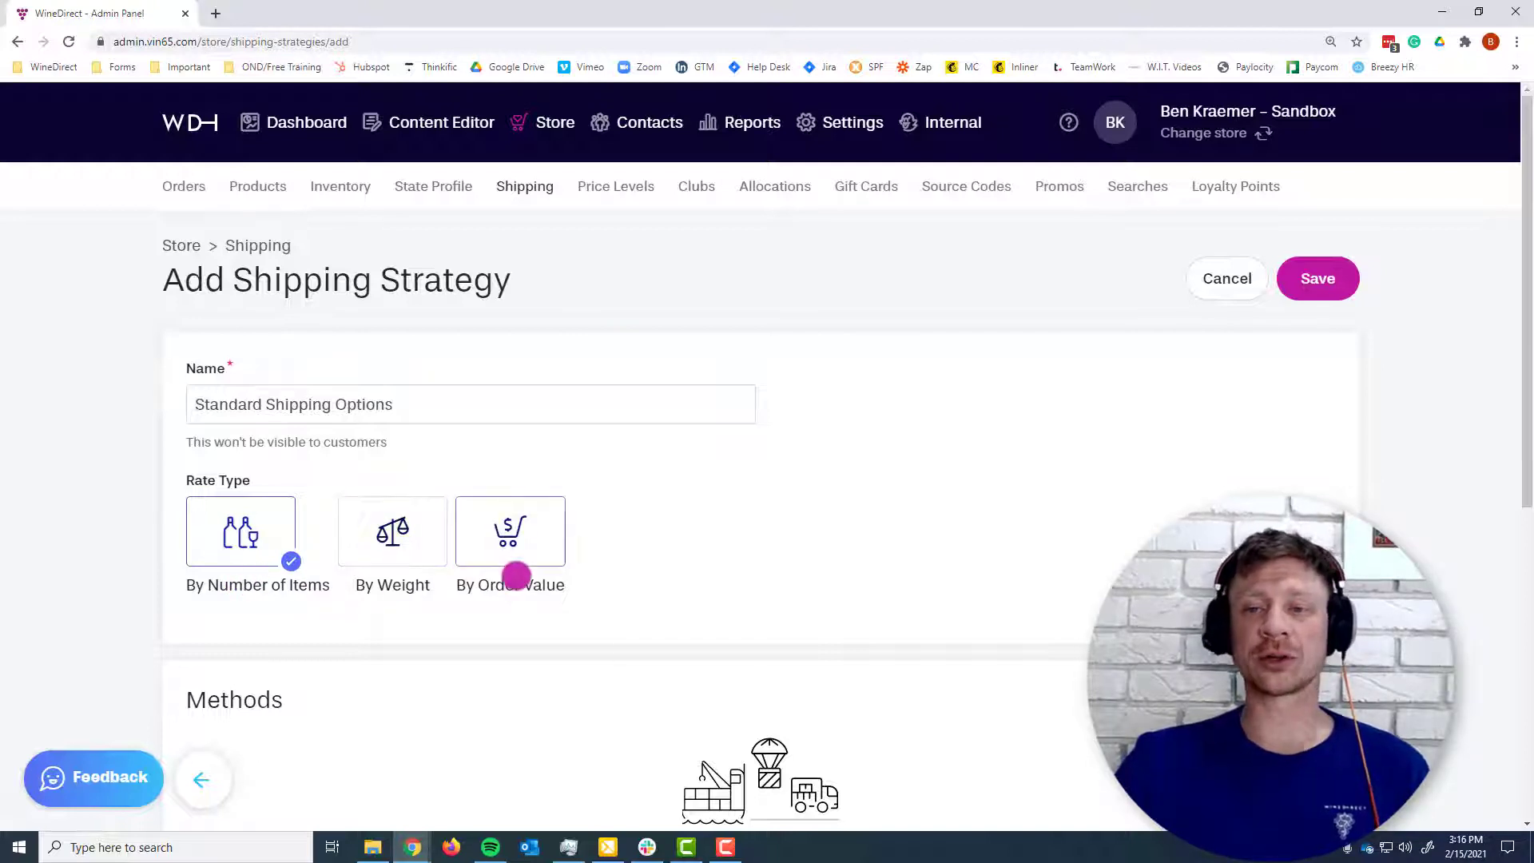
pyautogui.click(412, 531)
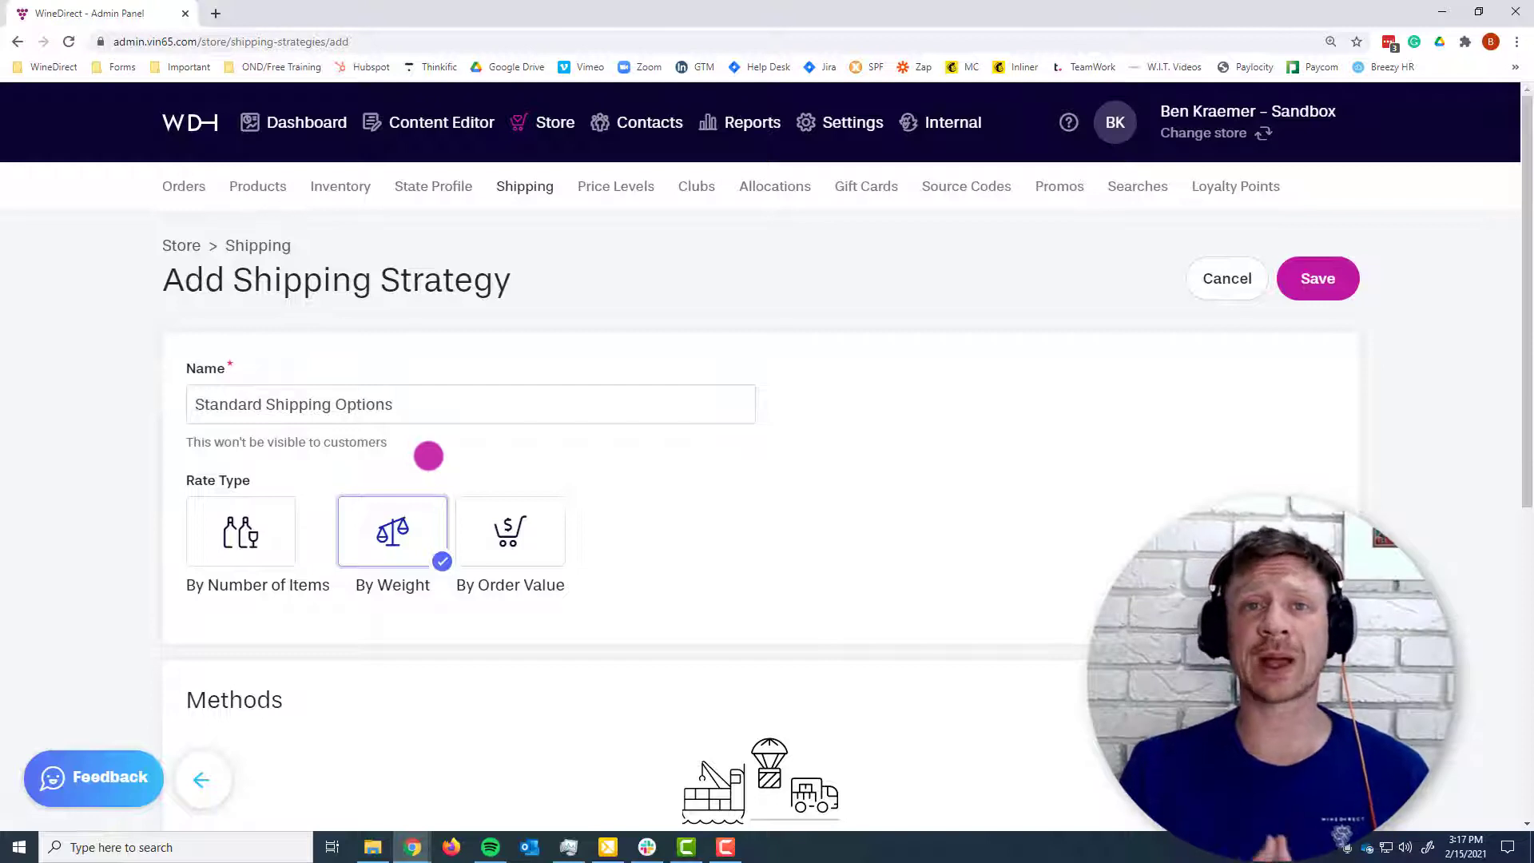
# Start a new shipping method for the strategy and name it "UPS Ground"
pyautogui.scroll(-1, 428, 455)
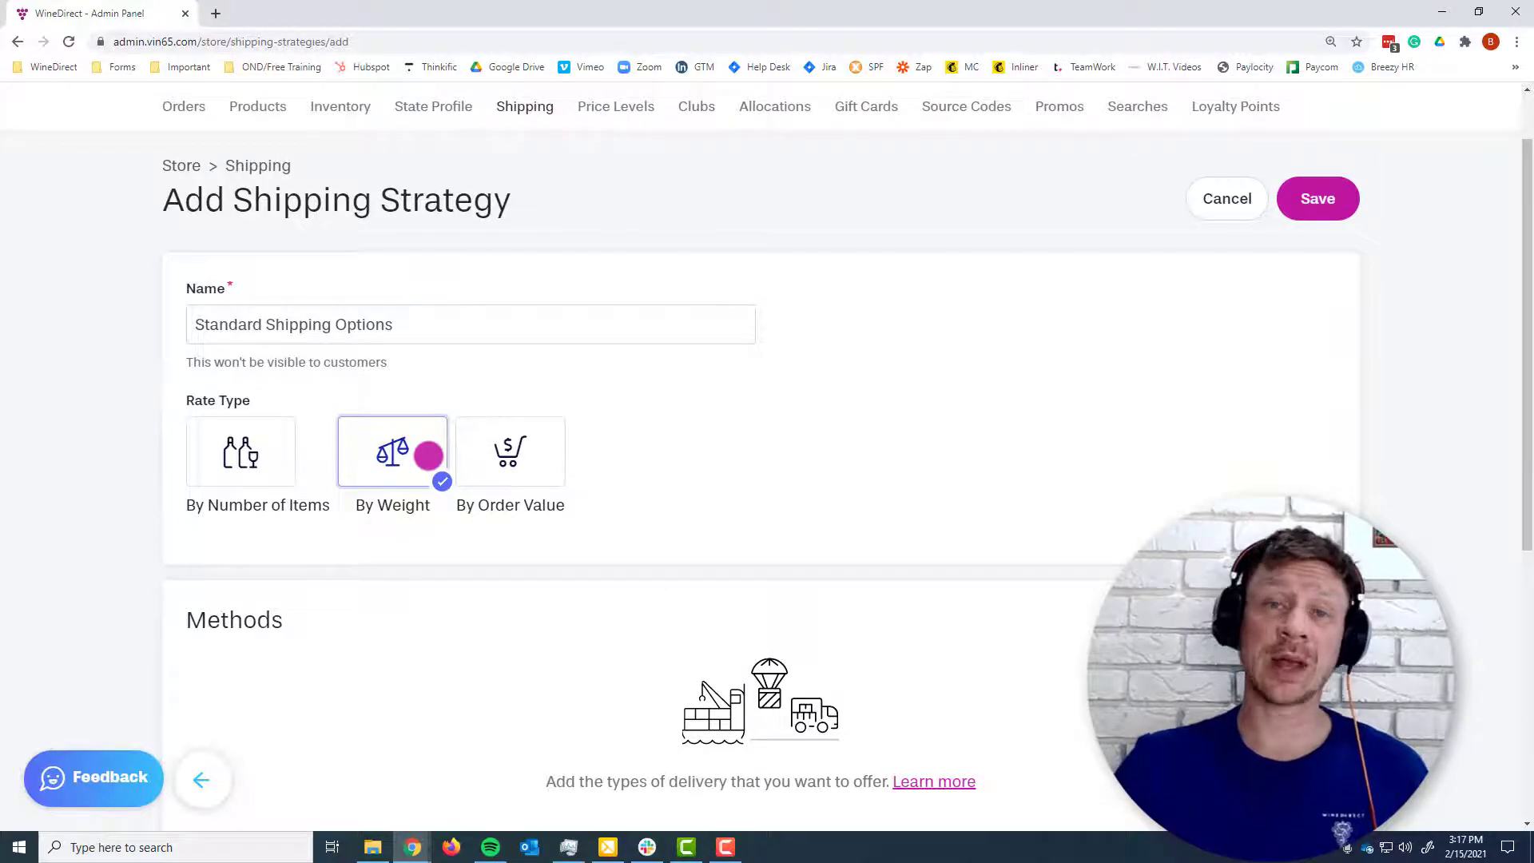
pyautogui.scroll(-3, 428, 454)
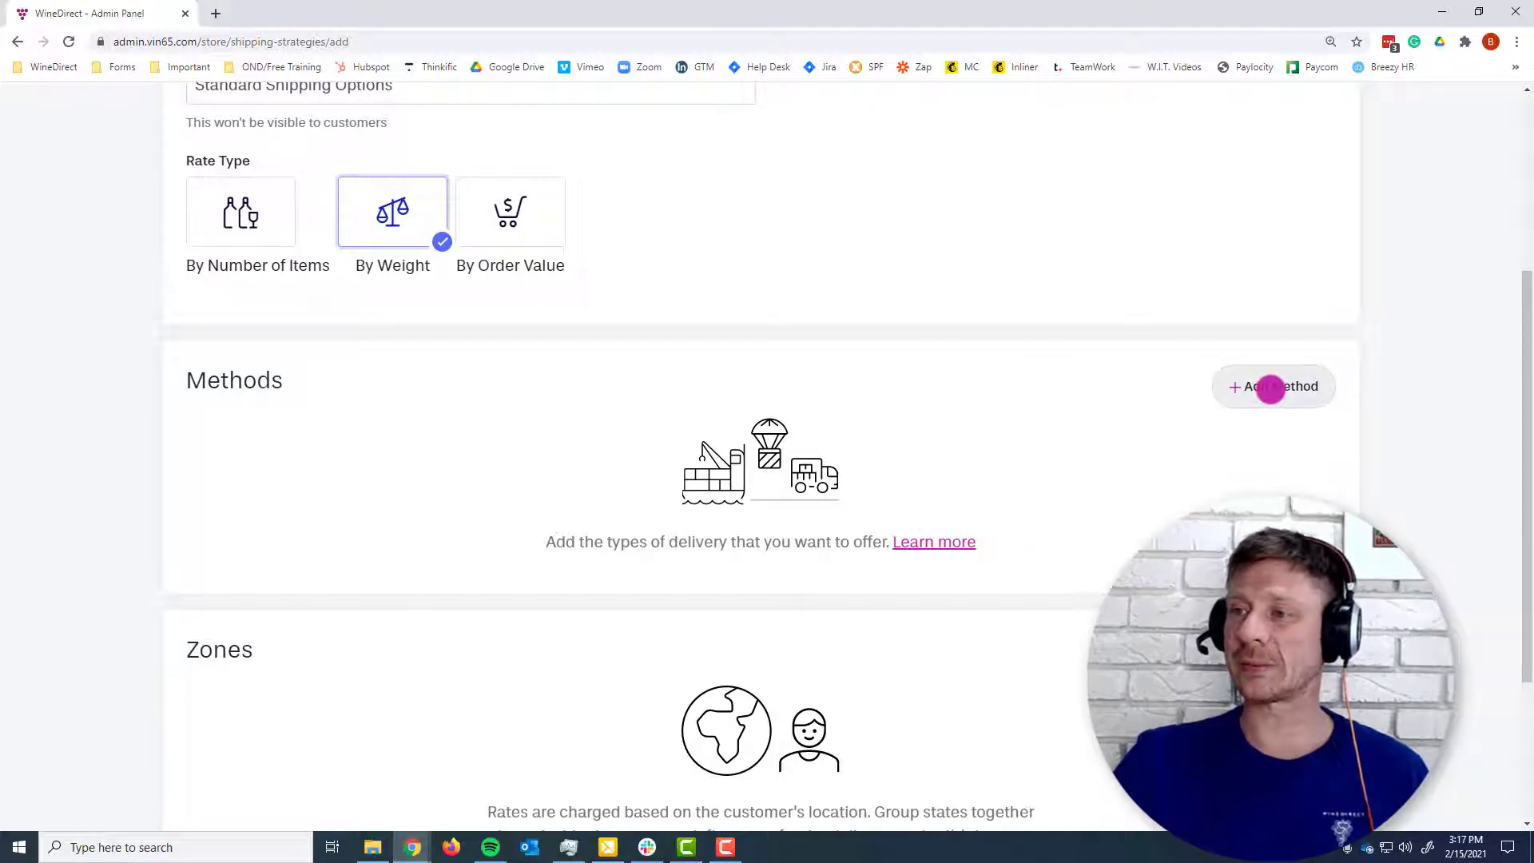
pyautogui.click(1271, 390)
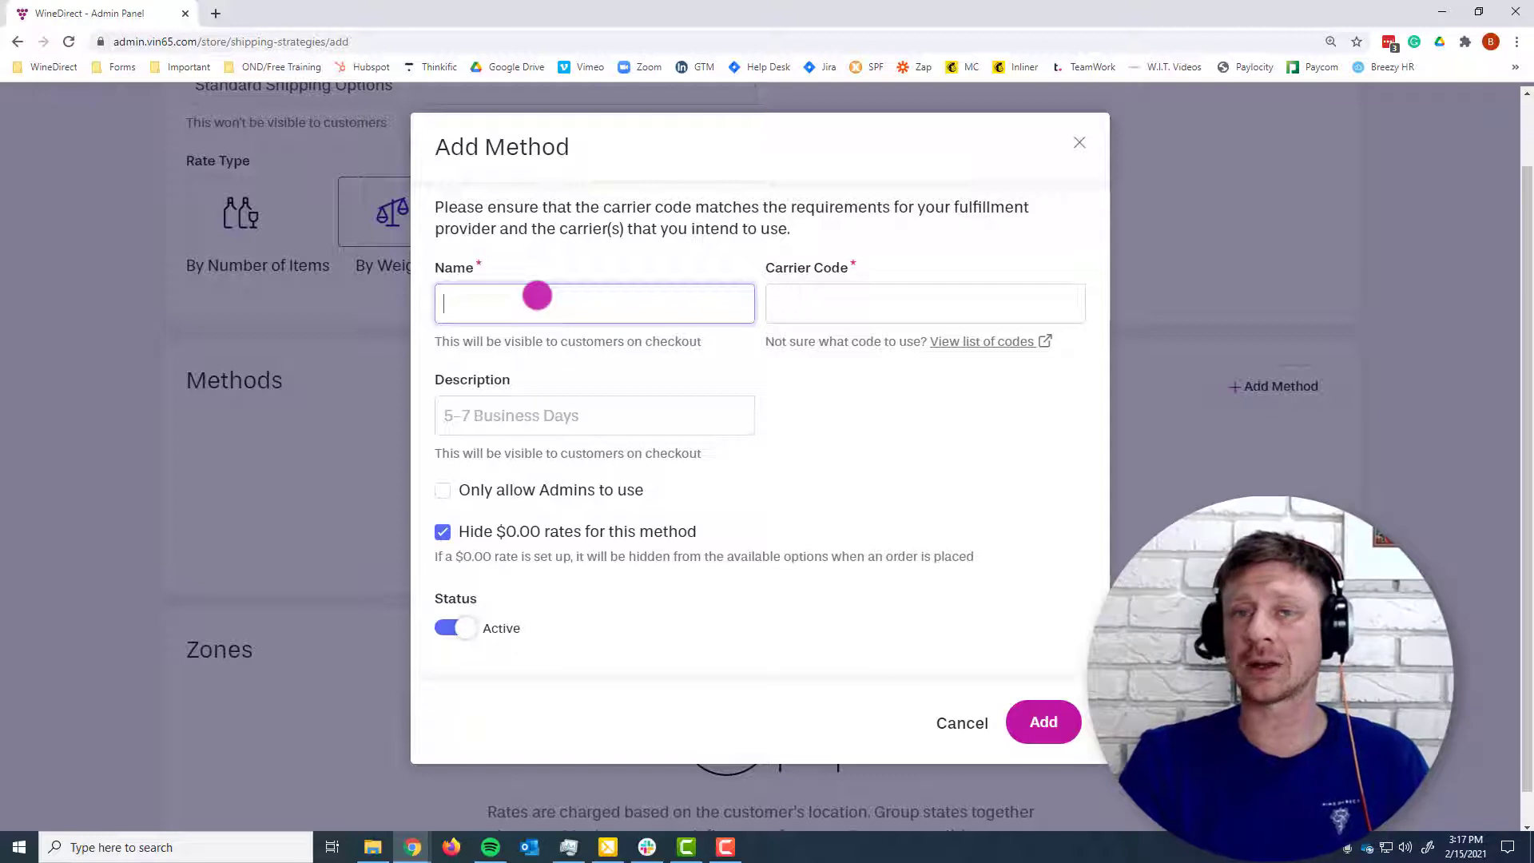
pyautogui.write('UPS')
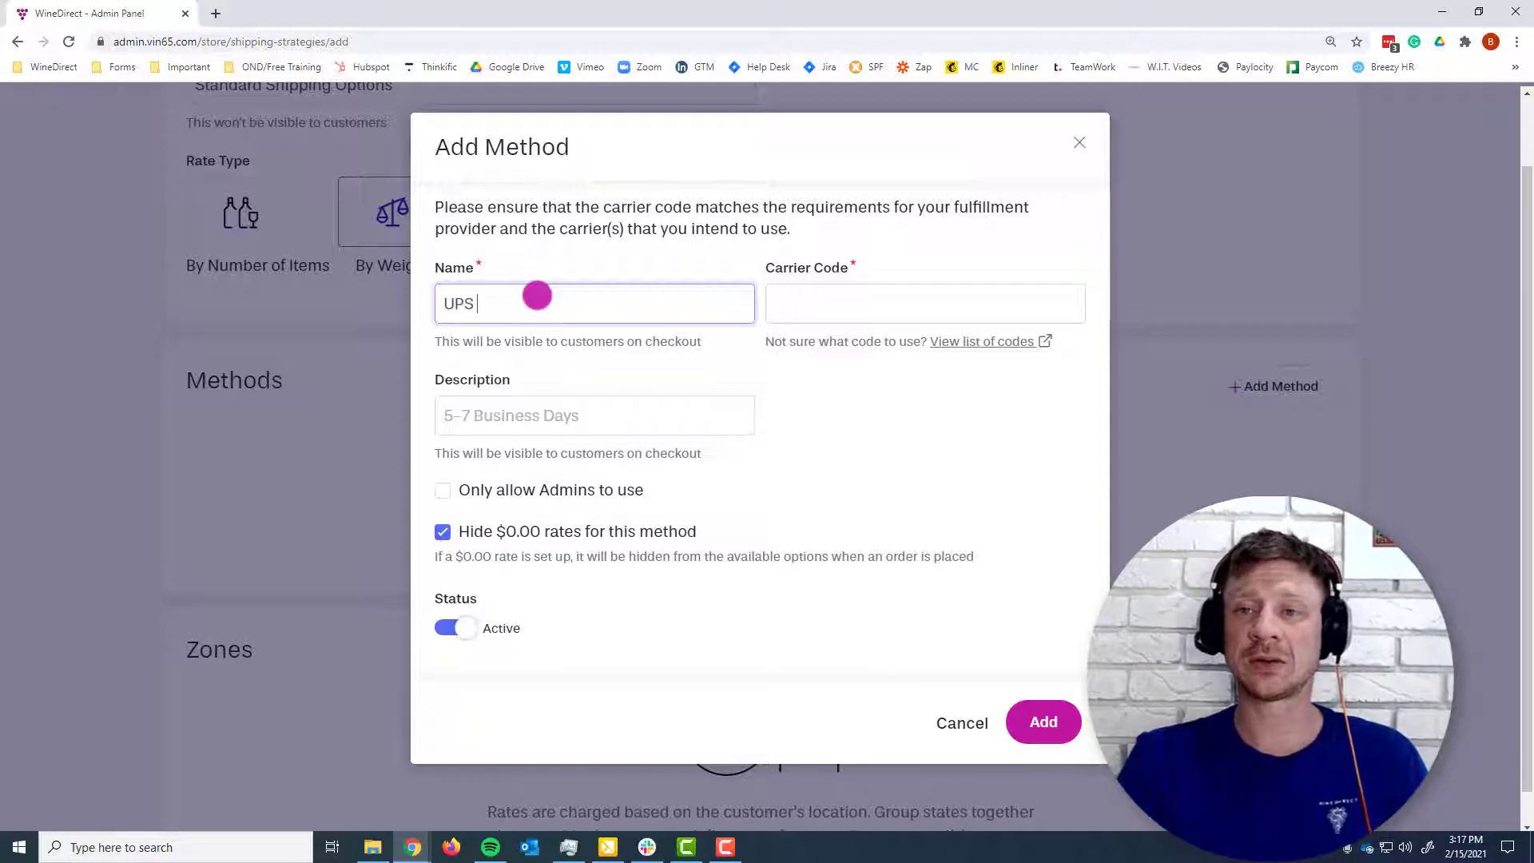
pyautogui.write(' Ground')
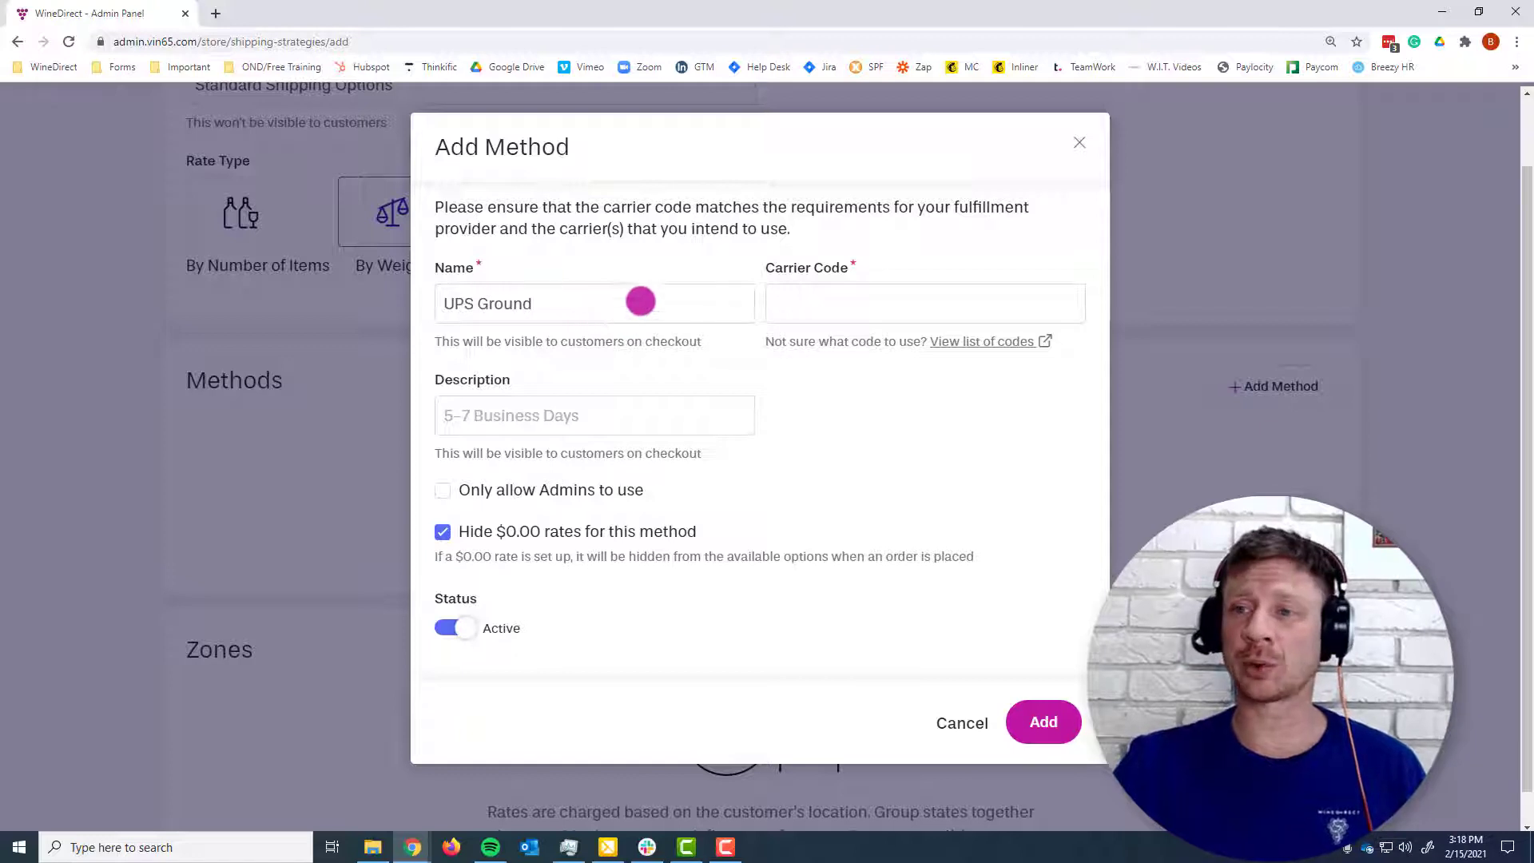
# Open the documentation's list of carrier codes and find the UPS Ground entry under the ShipCompliant codes
pyautogui.moveTo(765, 267); pyautogui.dragTo(849, 268)
pyautogui.click(848, 312)
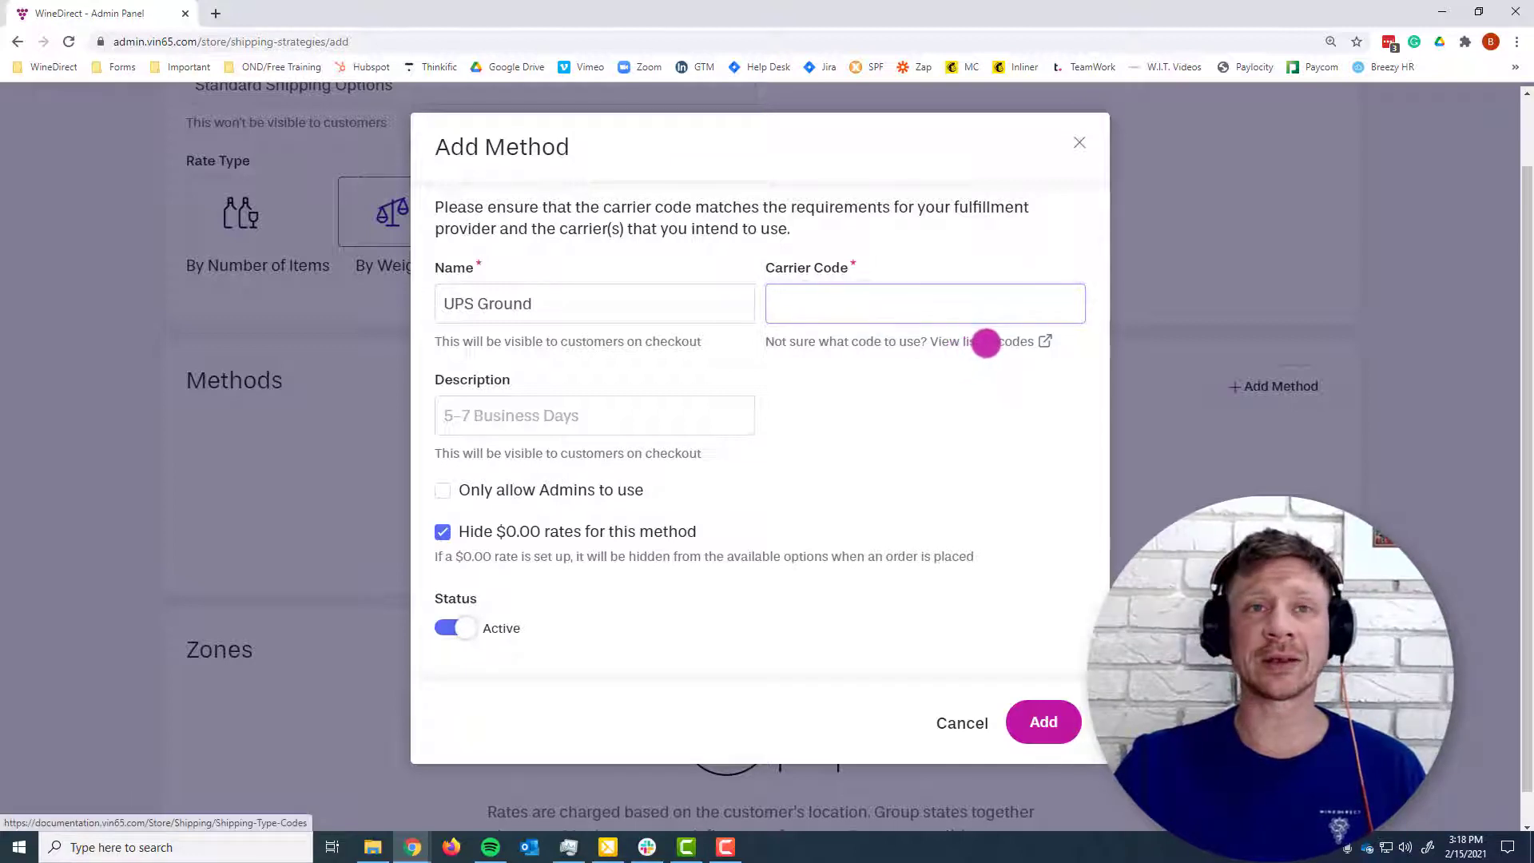
pyautogui.click(985, 343)
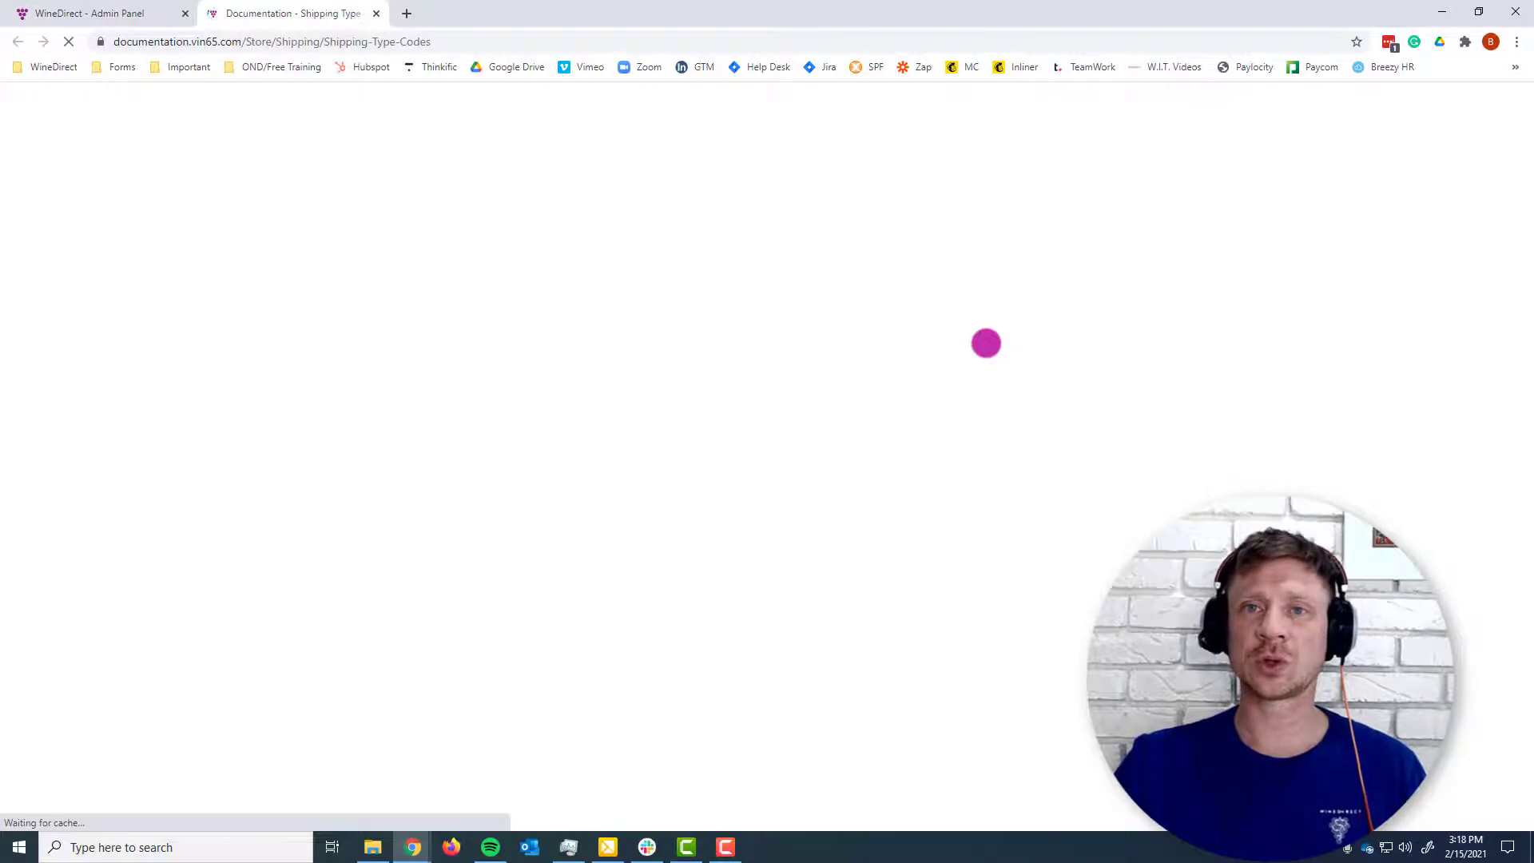
pyautogui.scroll(-2, 595, 497)
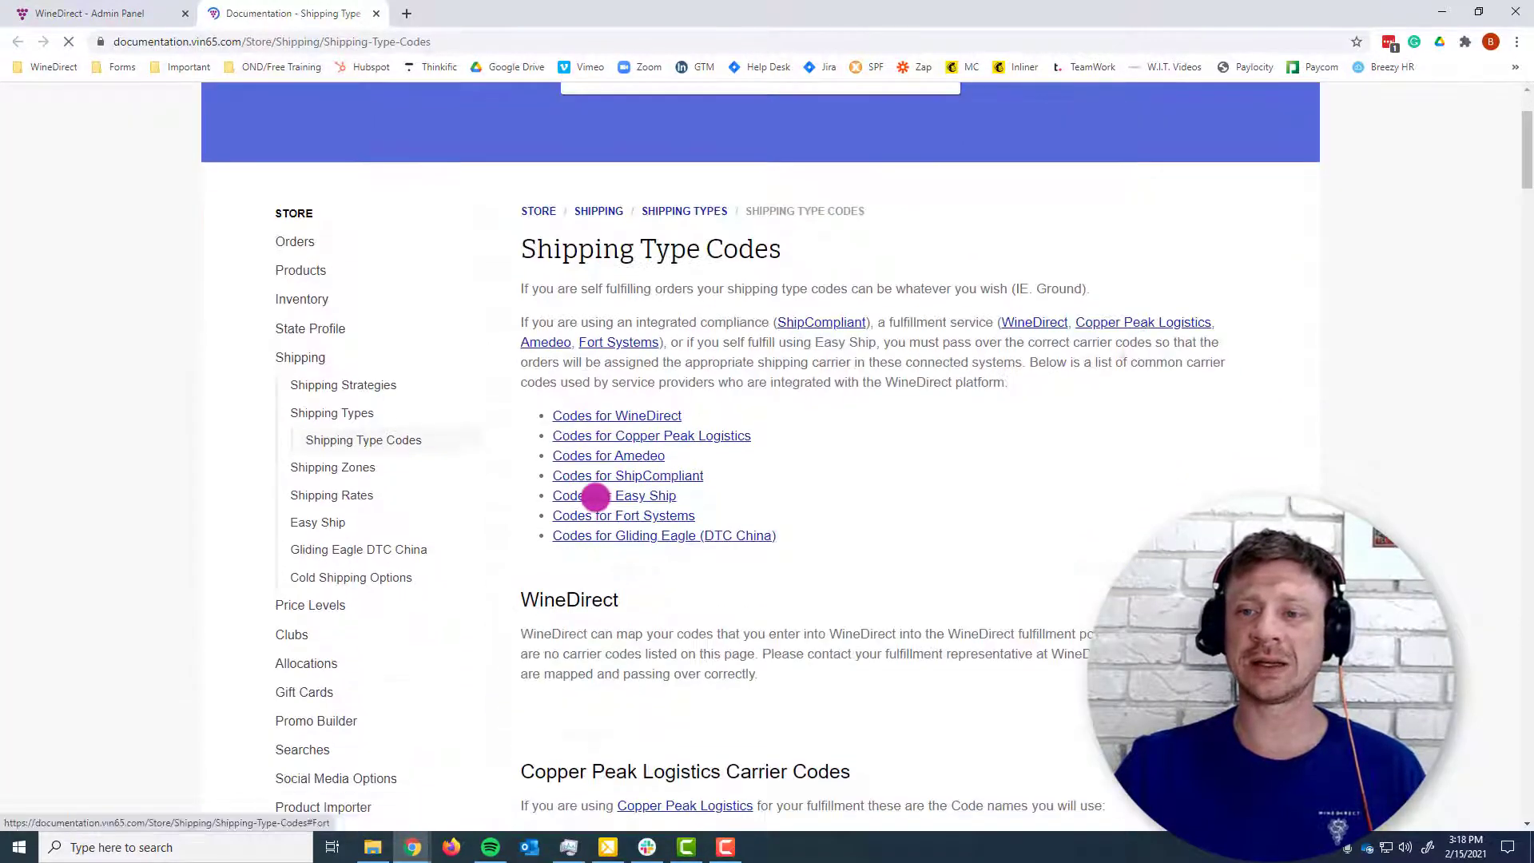
pyautogui.scroll(-5, 595, 497)
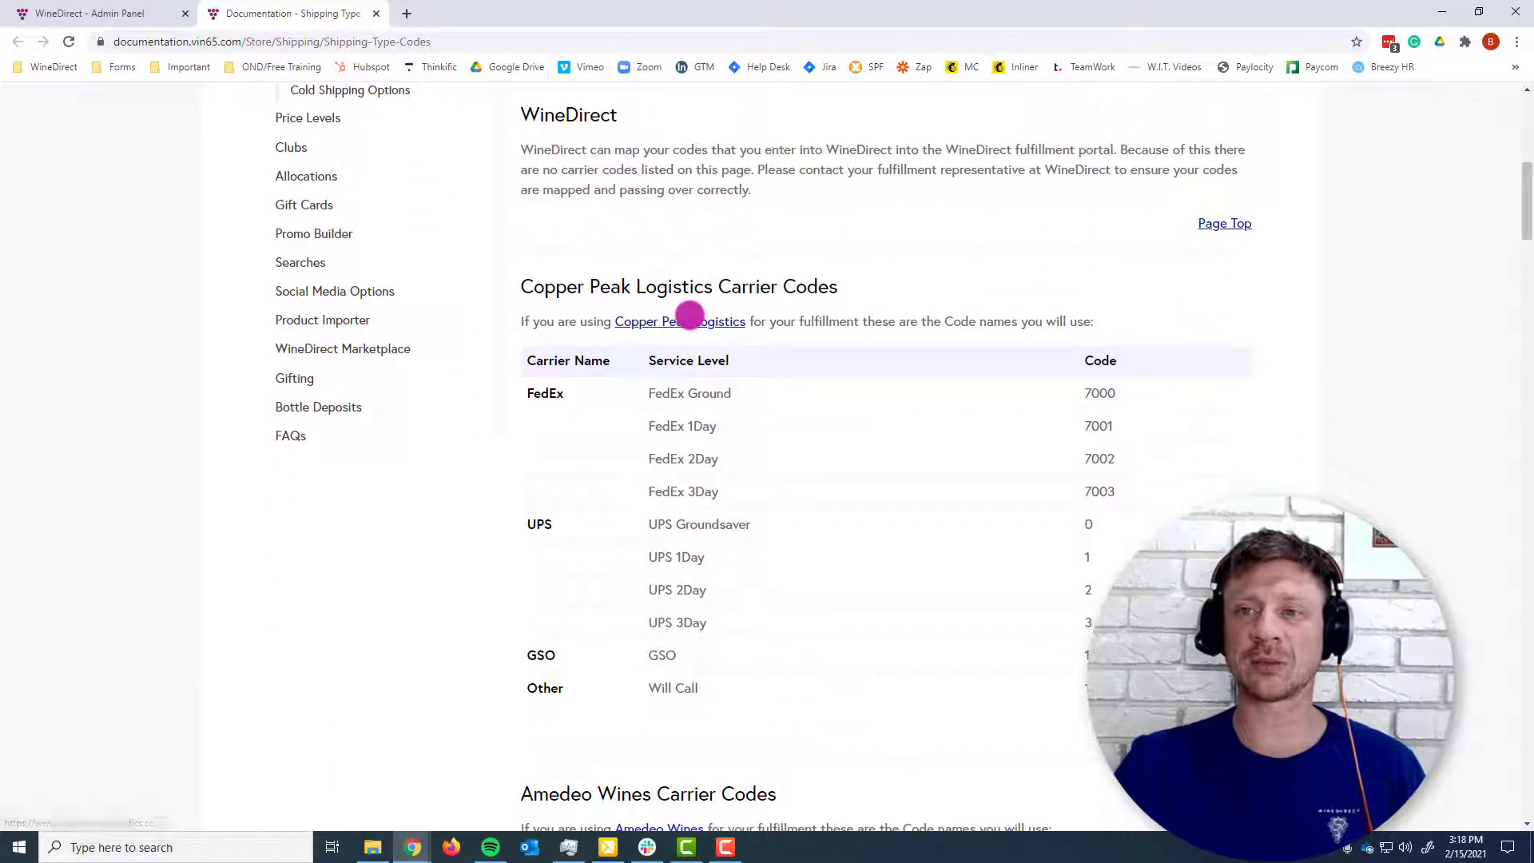
pyautogui.scroll(-4, 687, 311)
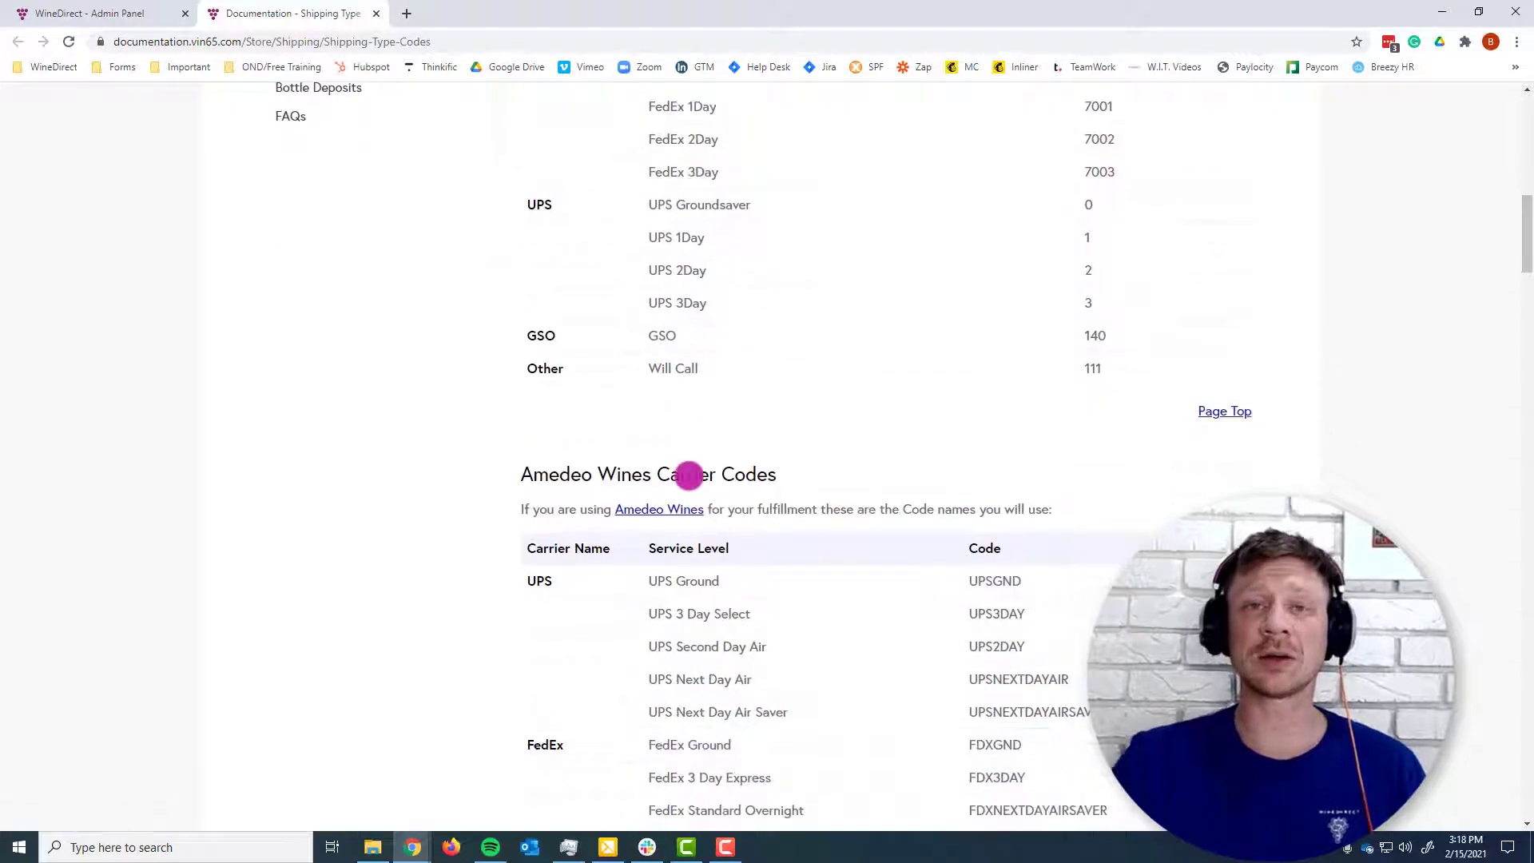
pyautogui.scroll(-10, 688, 475)
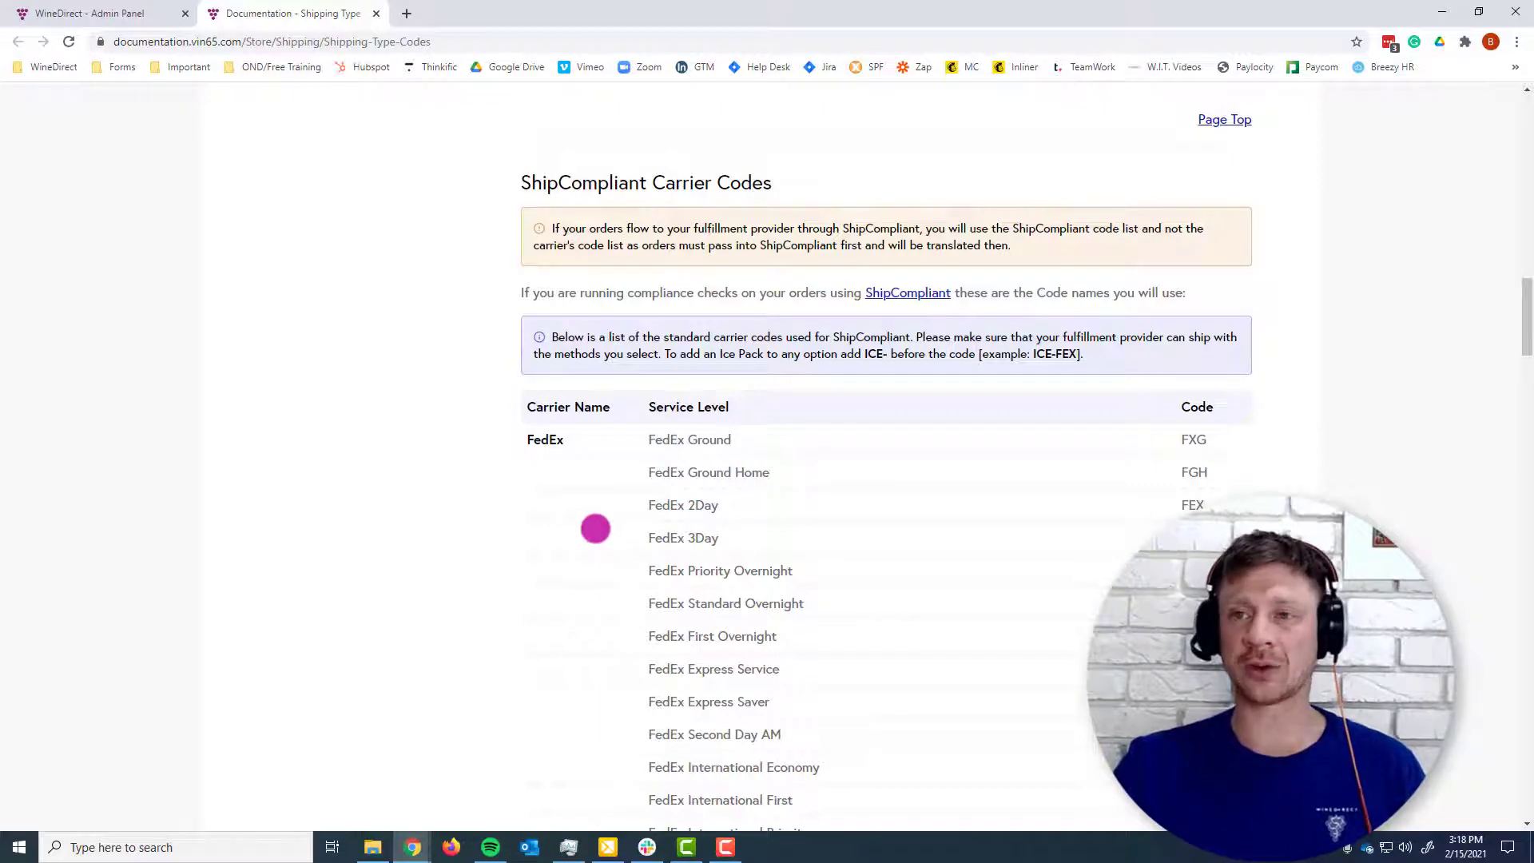
pyautogui.scroll(-11, 637, 281)
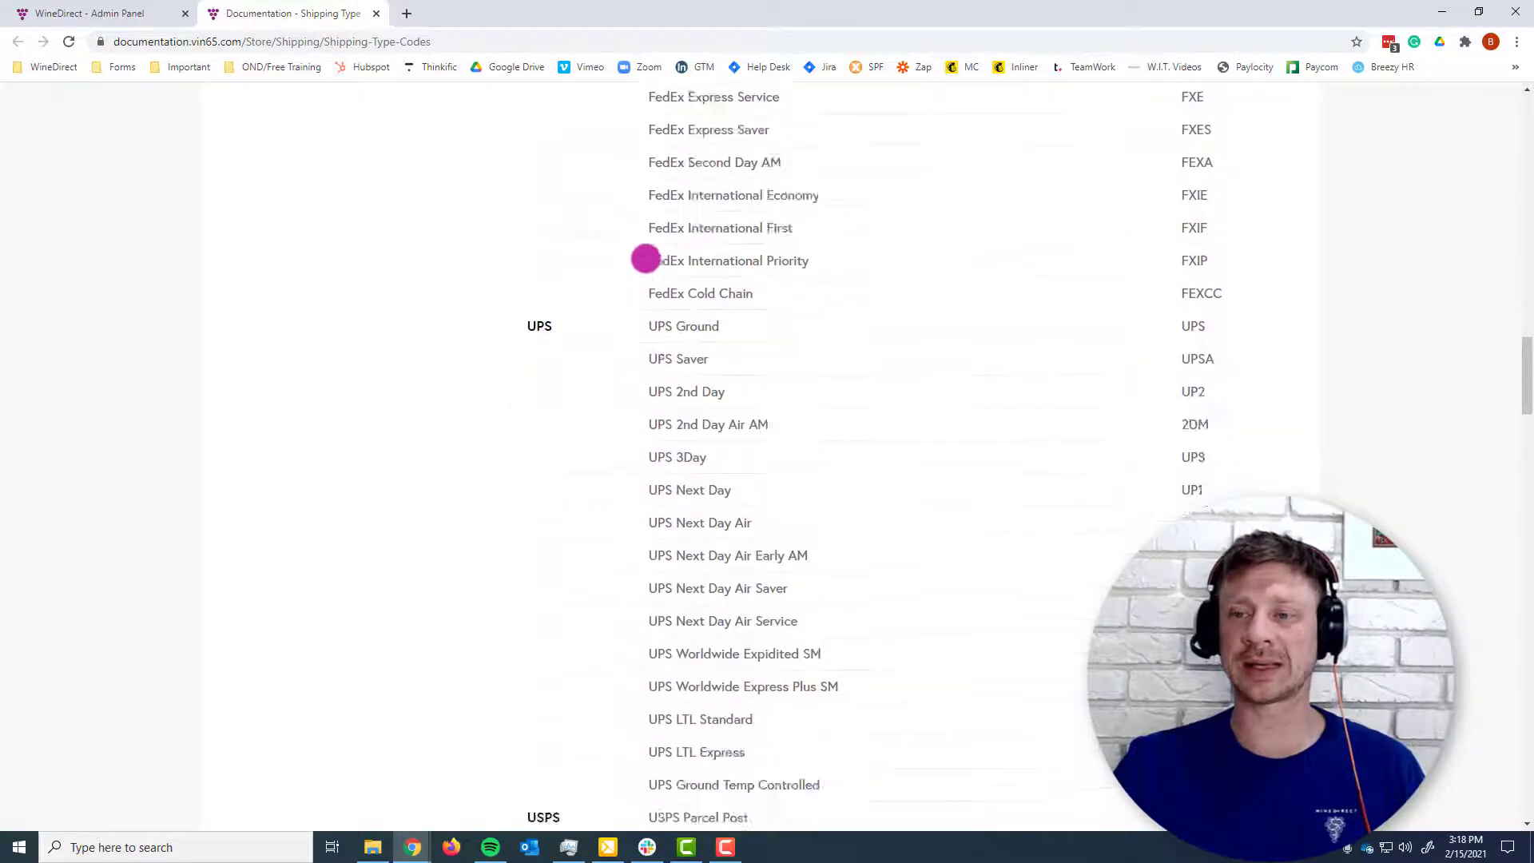
pyautogui.scroll(3, 646, 258)
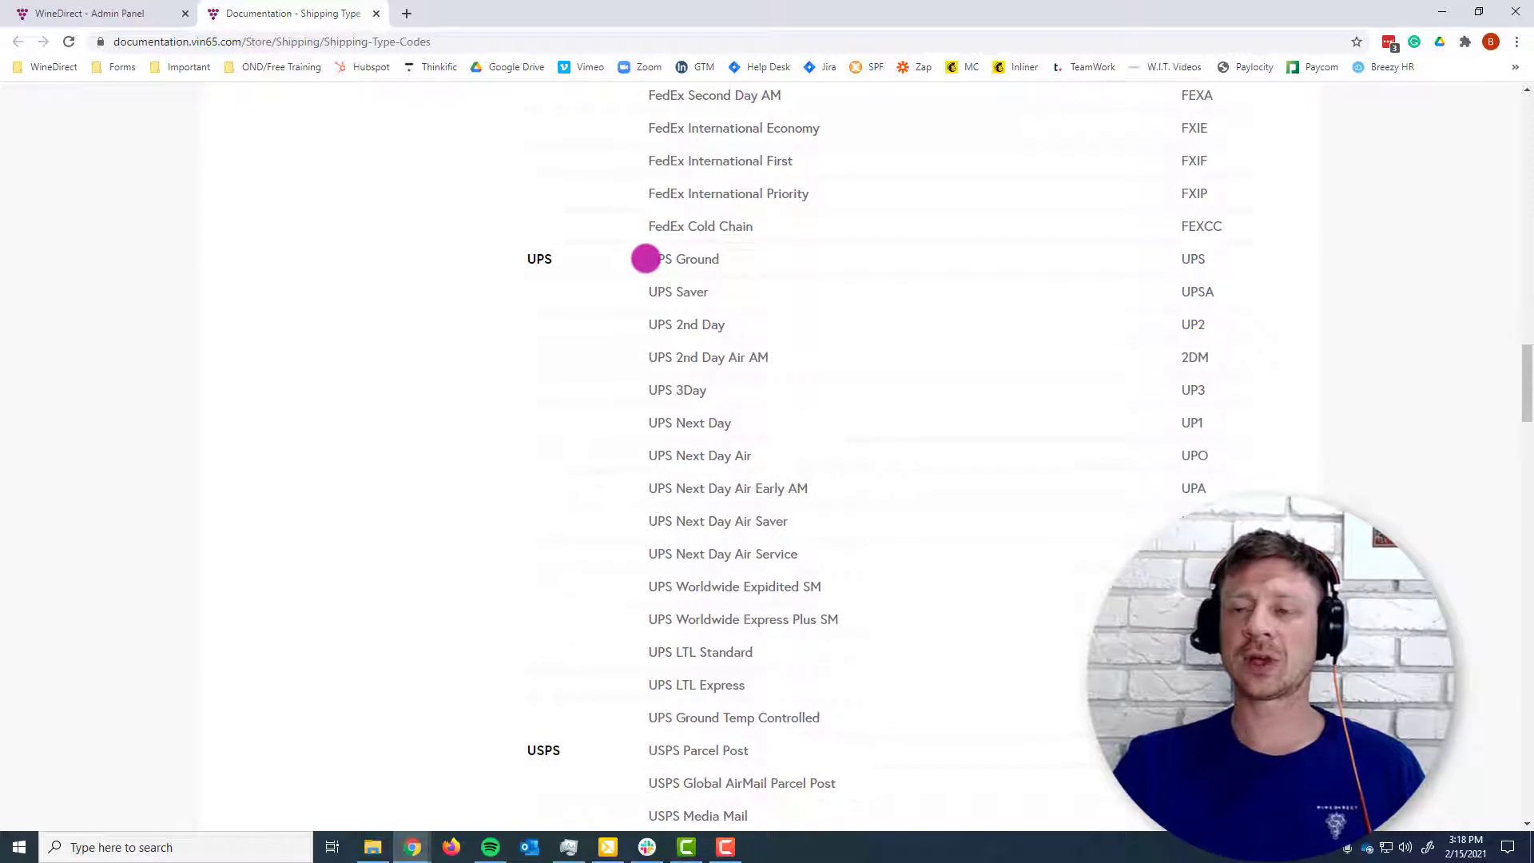
# Copy the ShipCompliant code "UPS" for UPS Ground into the new method's carrier code
pyautogui.moveTo(646, 258); pyautogui.dragTo(1240, 267)
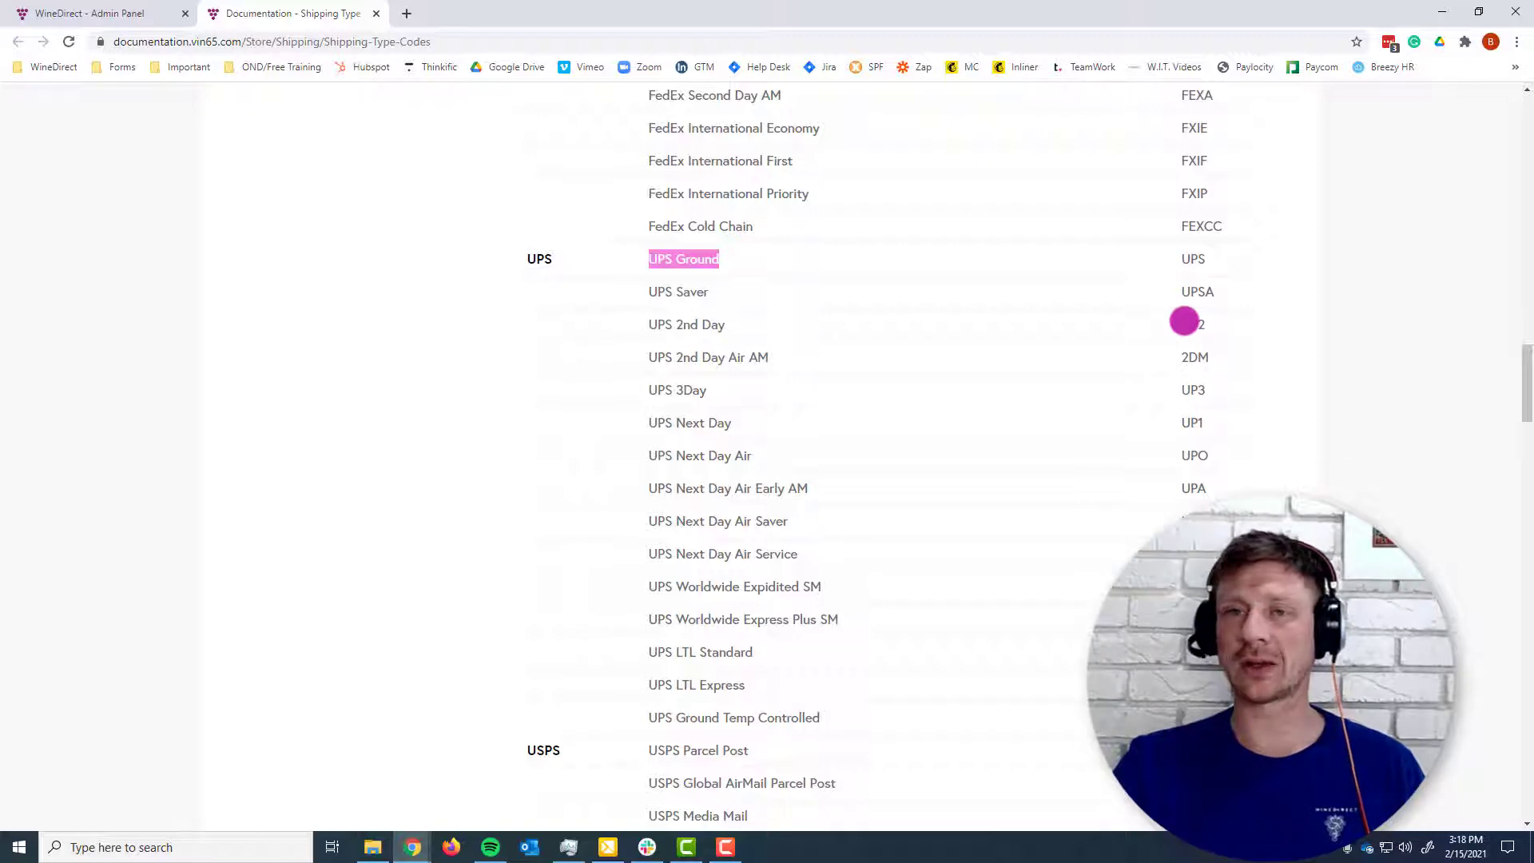
pyautogui.moveTo(1178, 257); pyautogui.dragTo(1206, 260)
pyautogui.hotkey('ctrl', 'c')
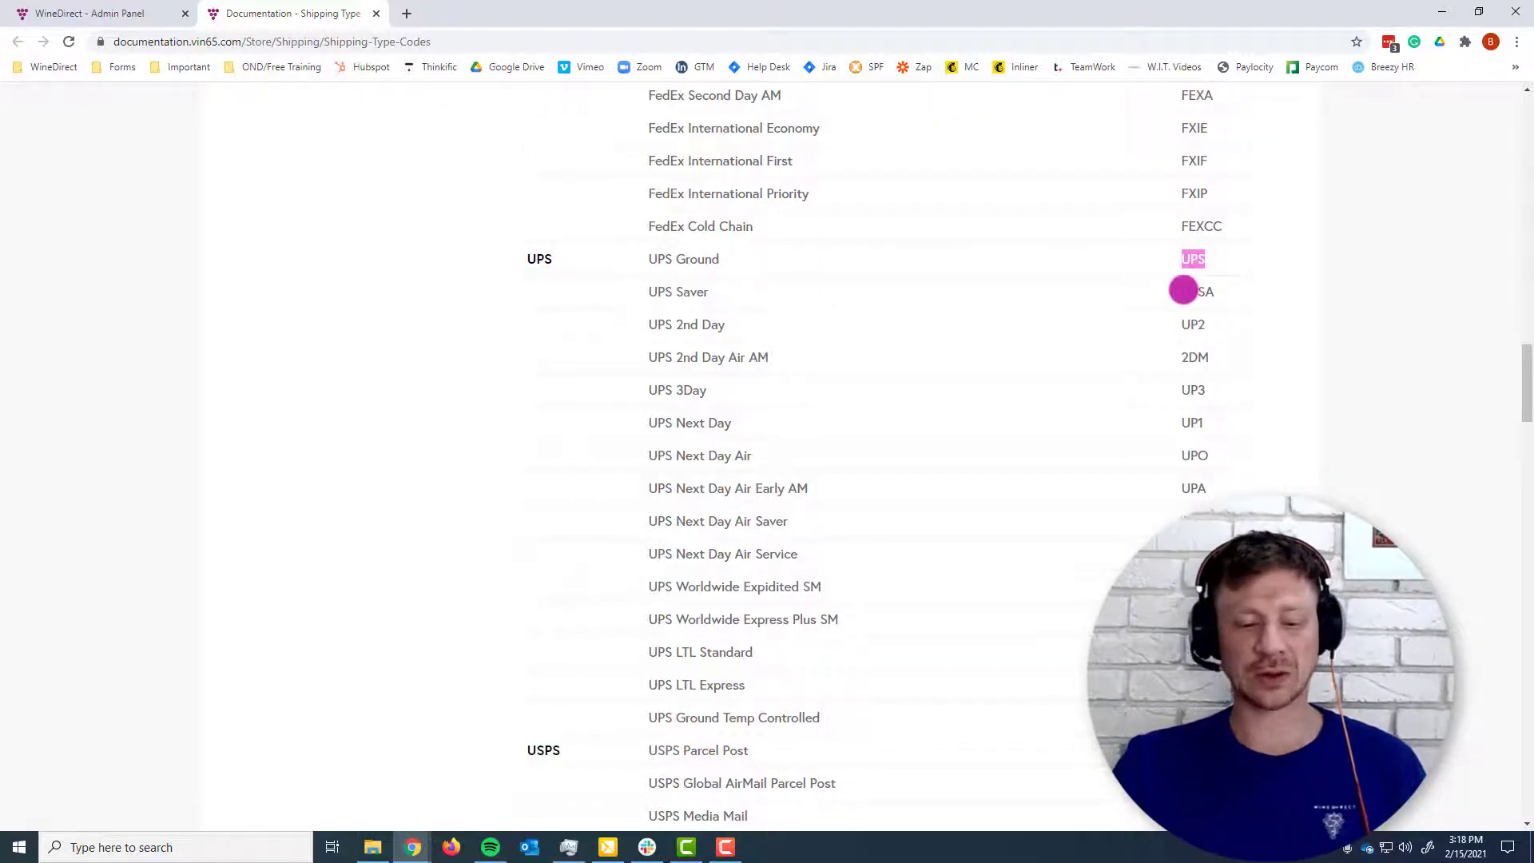
pyautogui.click(104, 13)
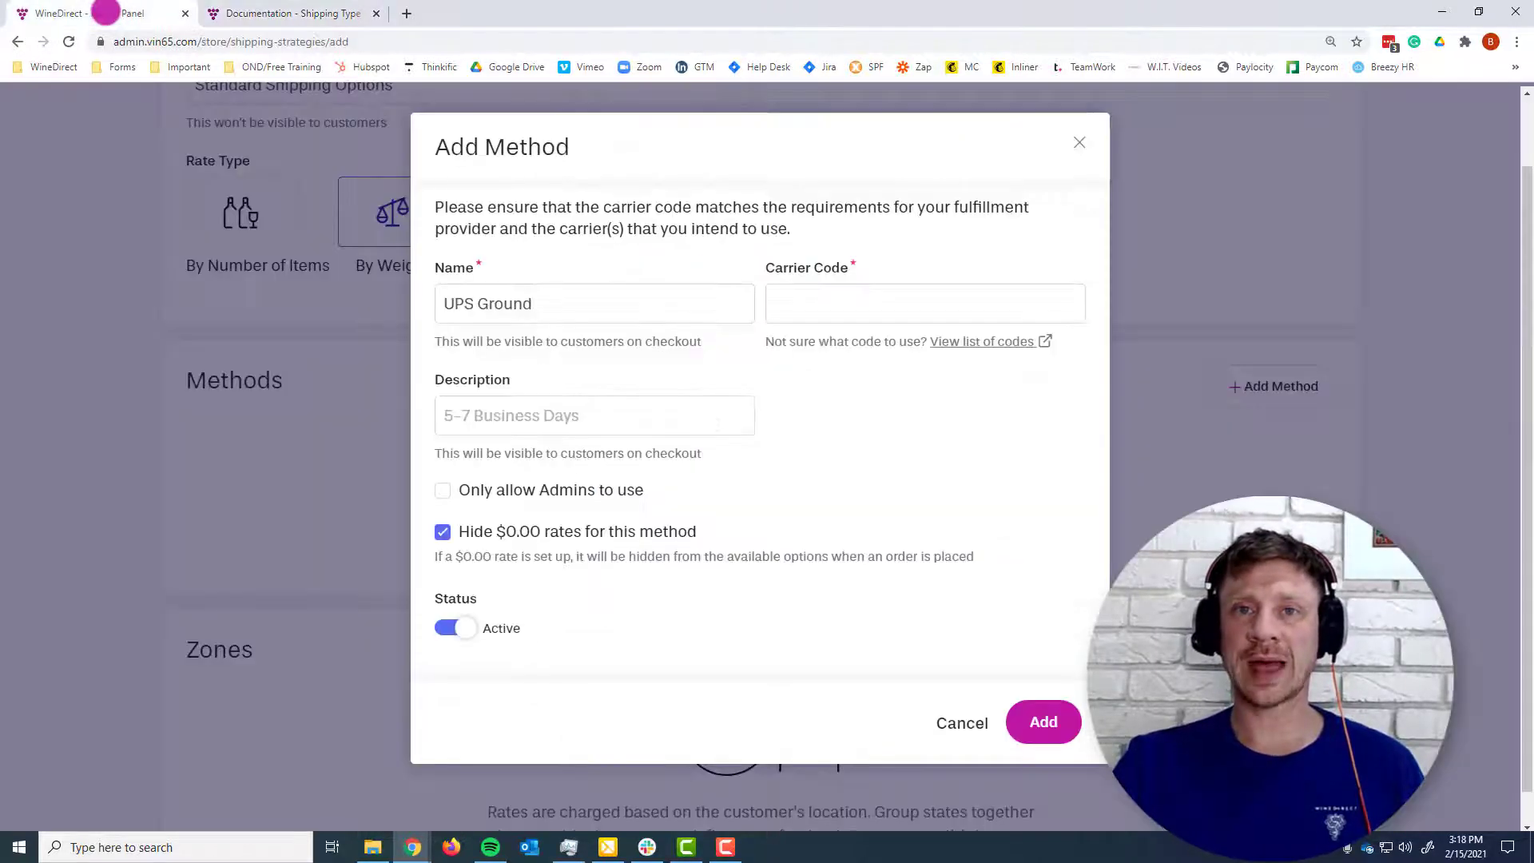
pyautogui.click(826, 300)
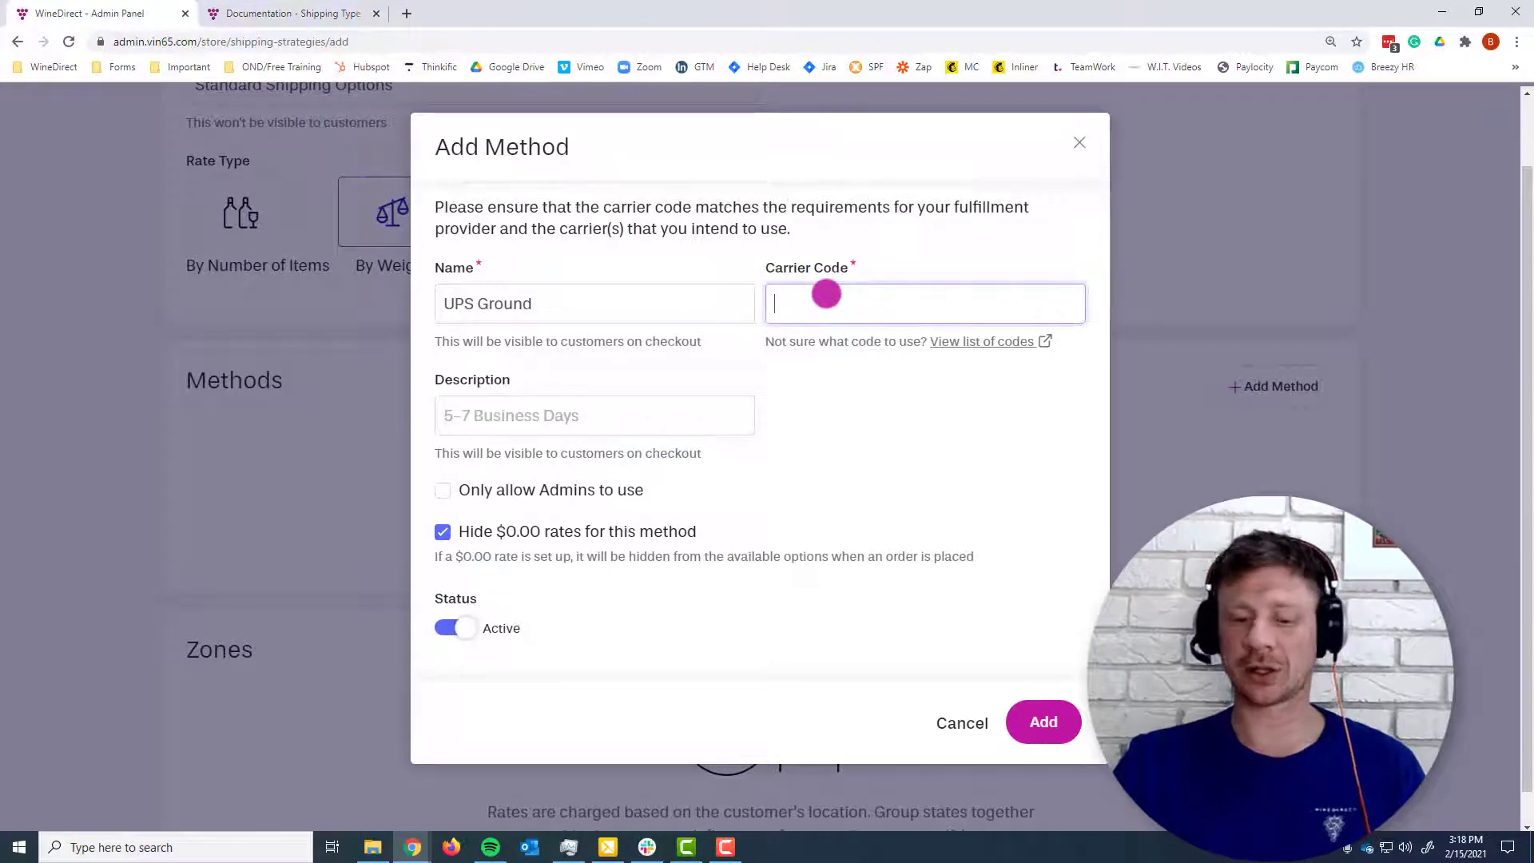
pyautogui.hotkey('ctrl', 'v')
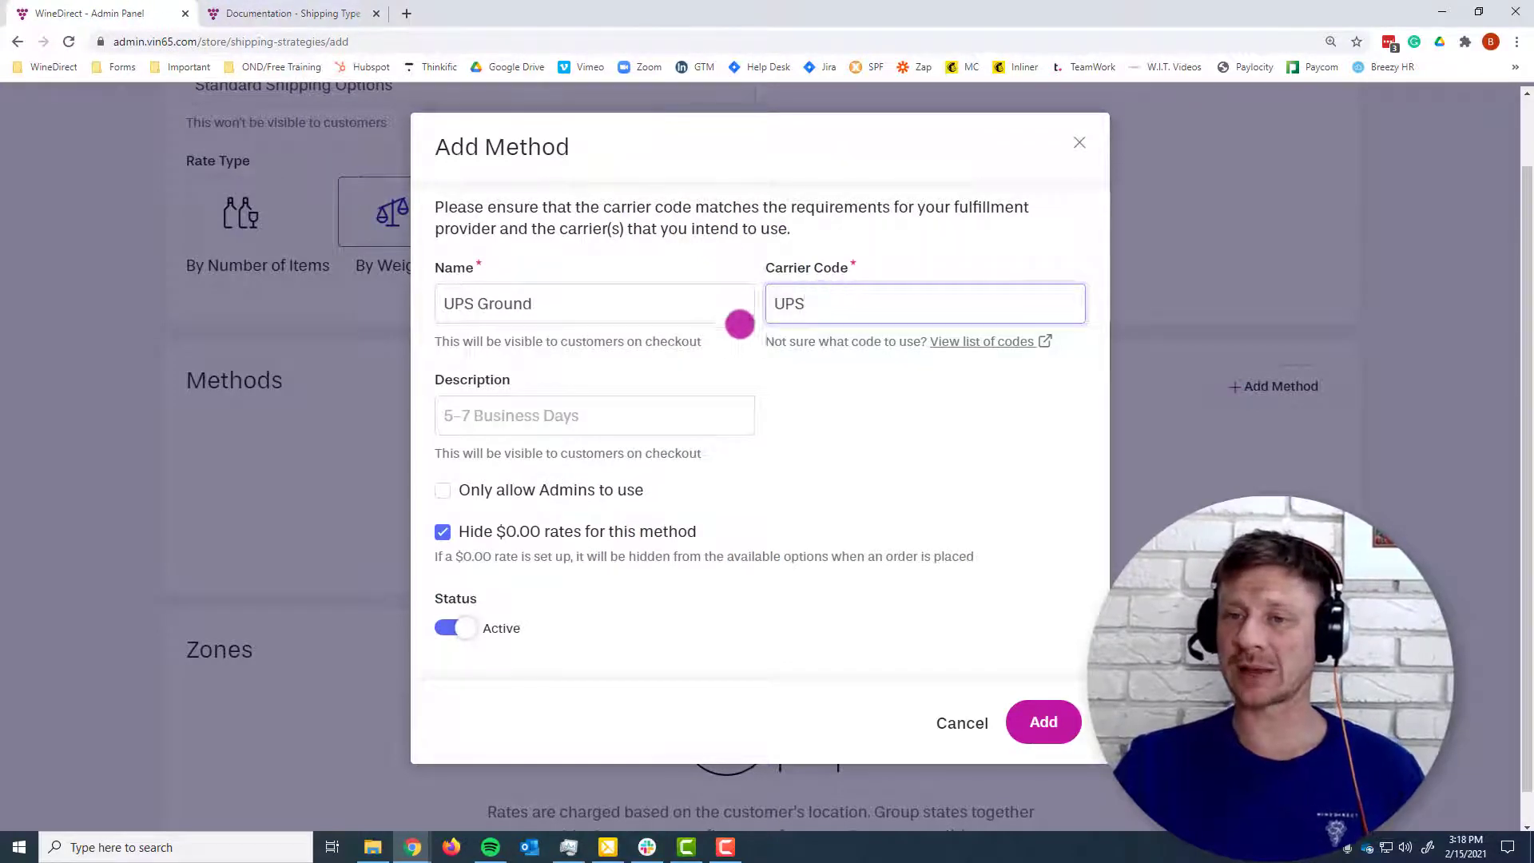
# Try restricting the method to admins, for club orders only and for all admin orders, and remove the restriction
pyautogui.moveTo(596, 375); pyautogui.dragTo(597, 434)
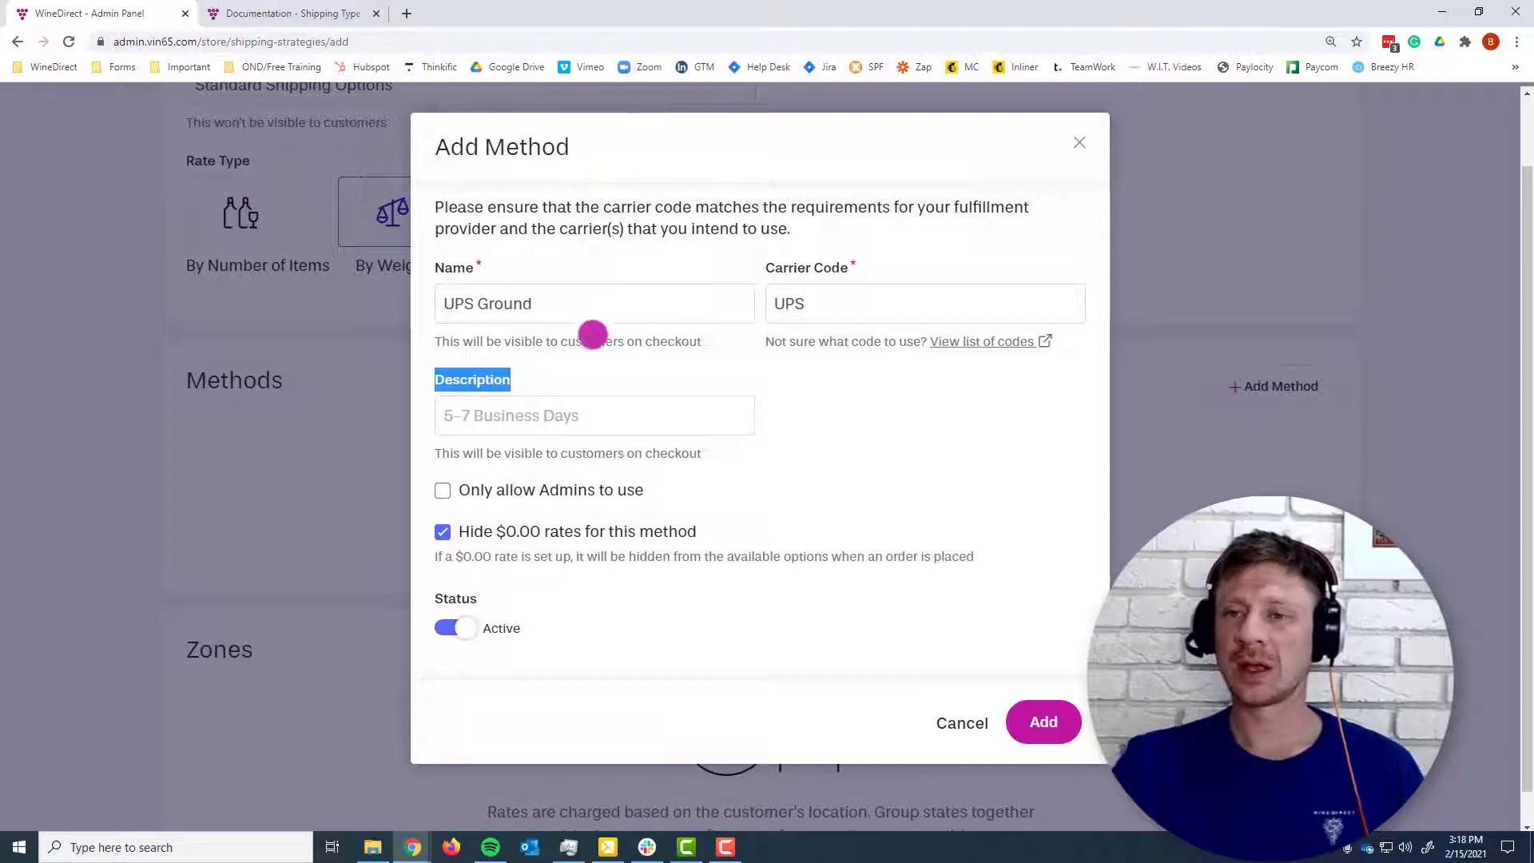
pyautogui.click(589, 333)
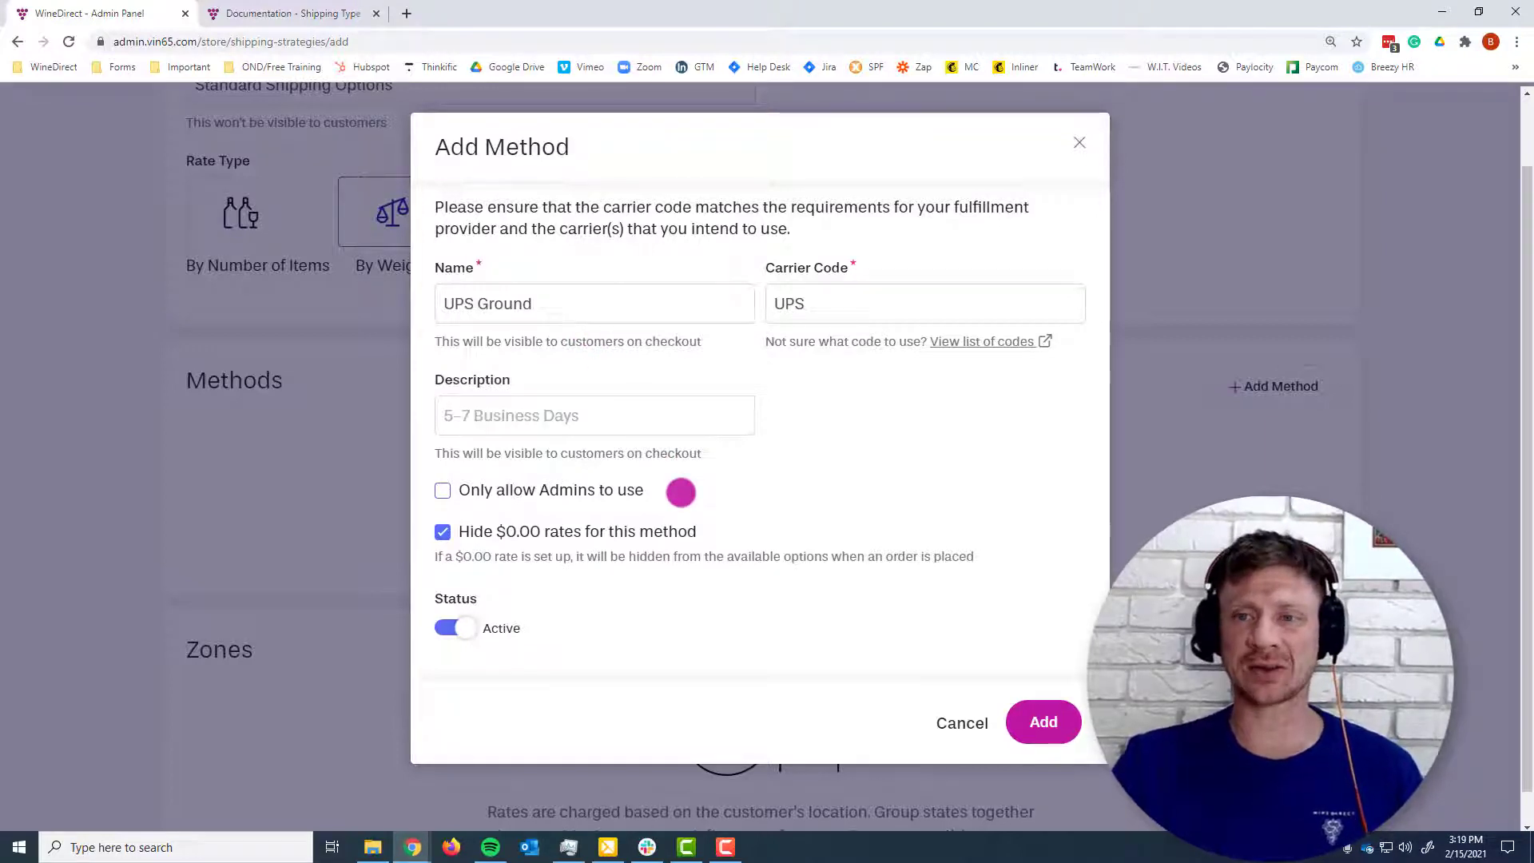
pyautogui.click(543, 485)
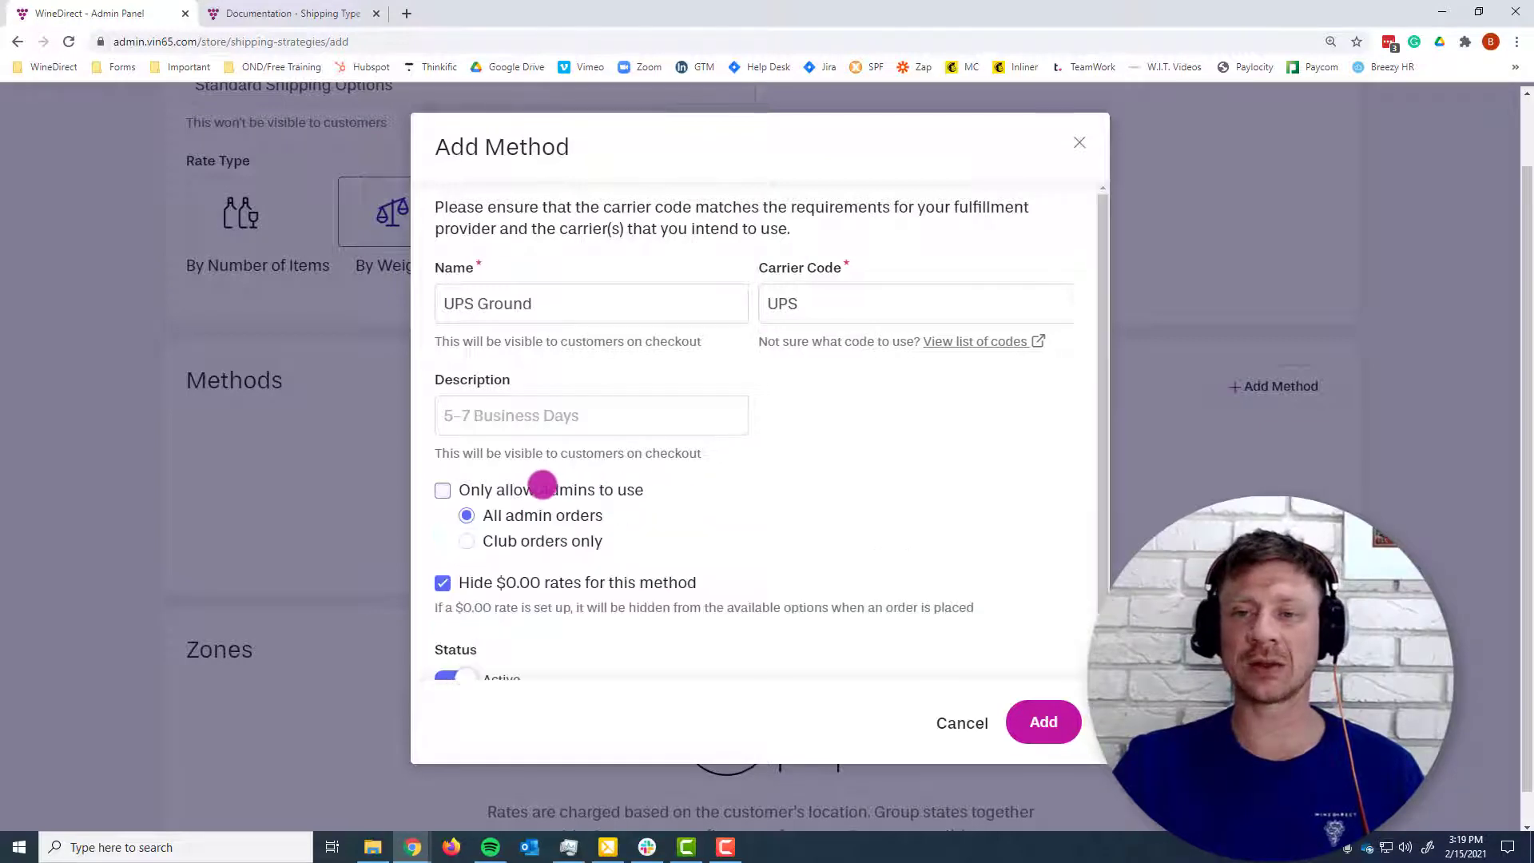
pyautogui.click(534, 487)
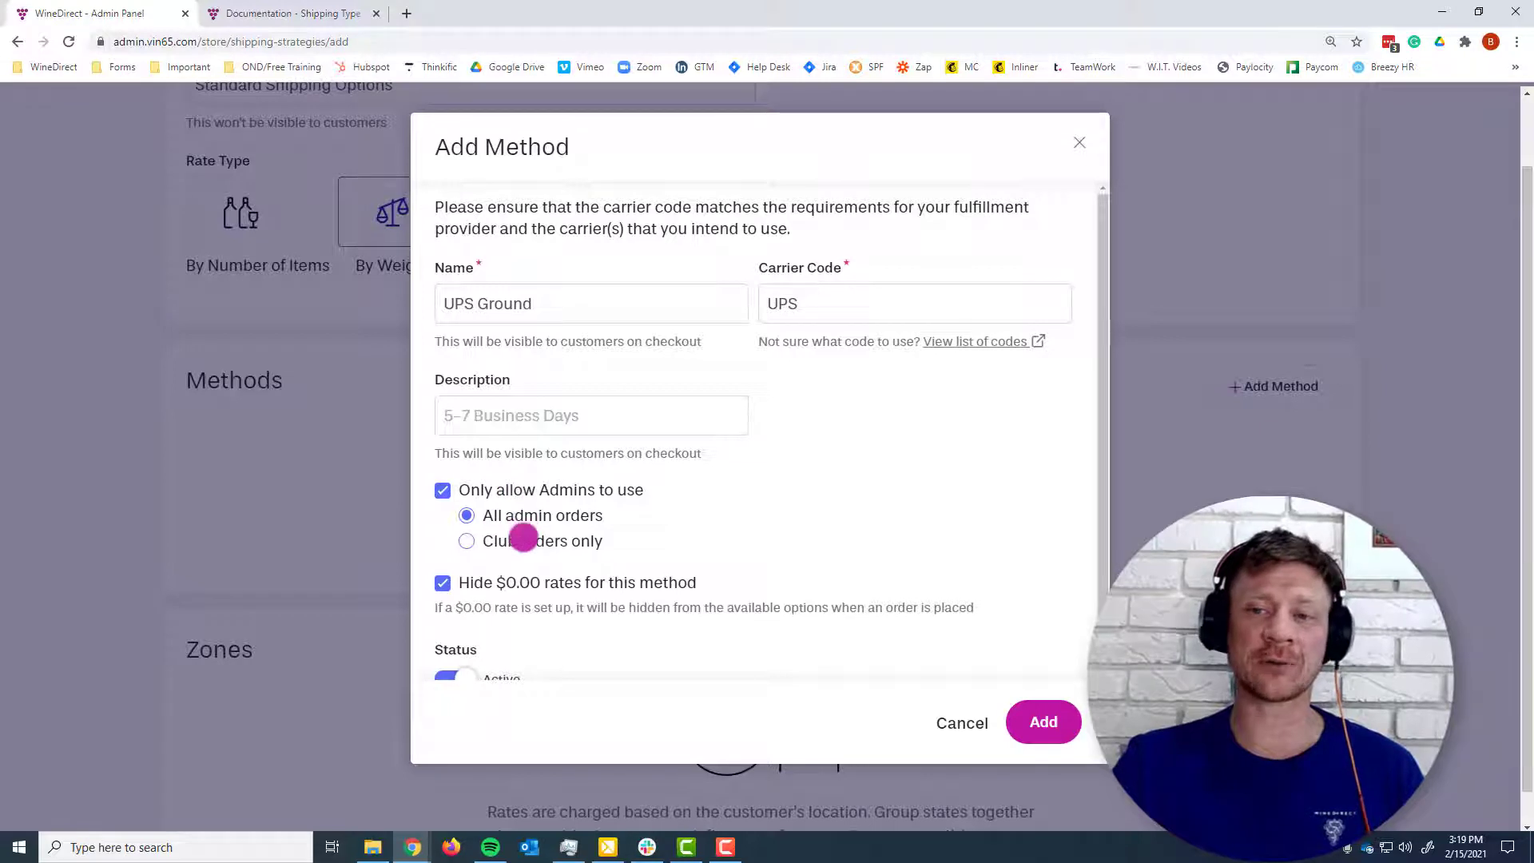
pyautogui.click(522, 537)
pyautogui.click(525, 517)
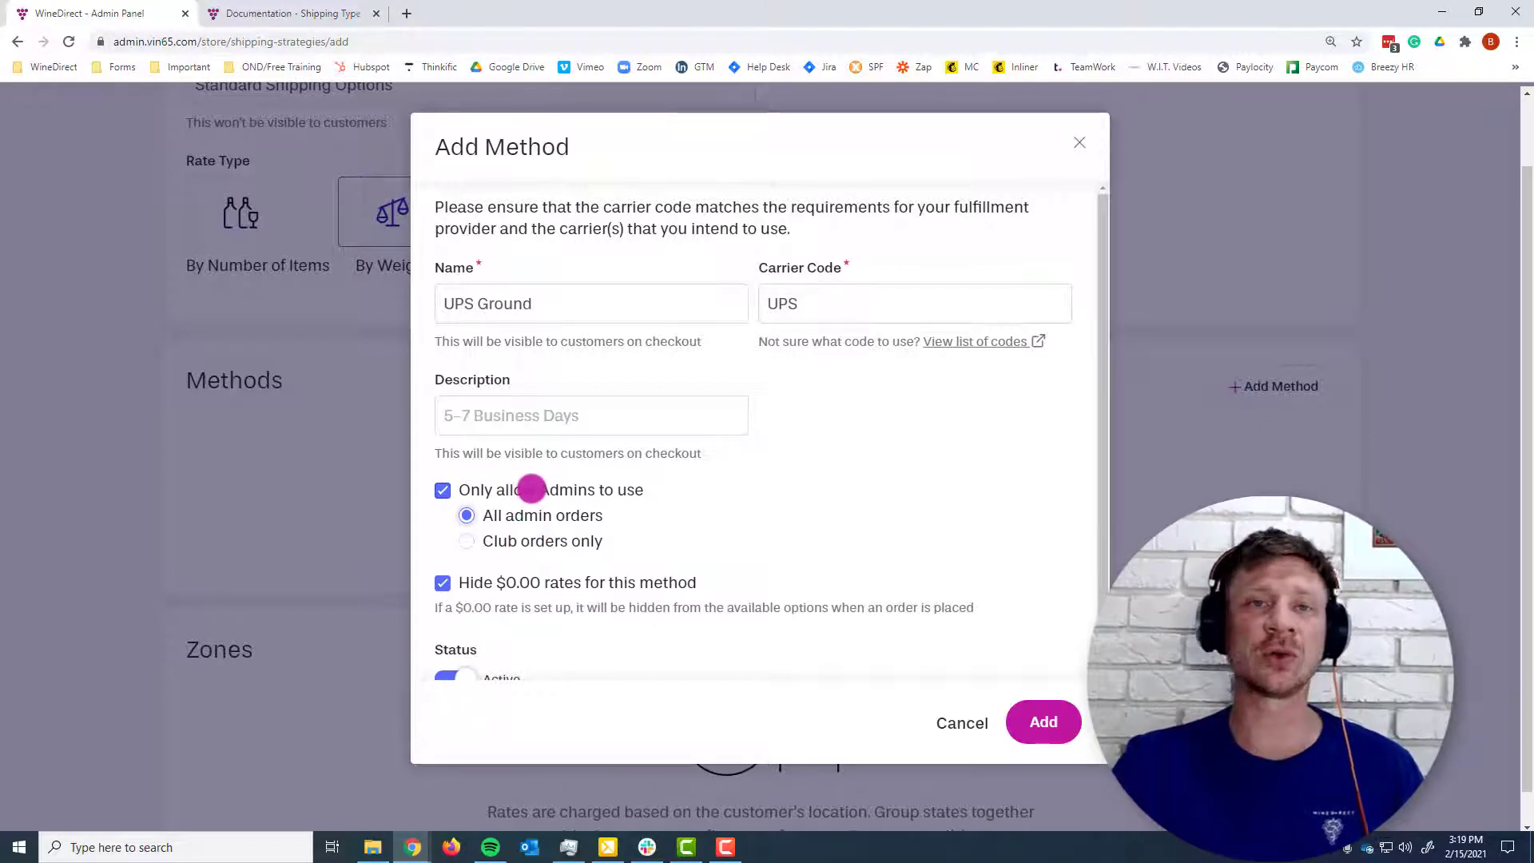
pyautogui.click(531, 489)
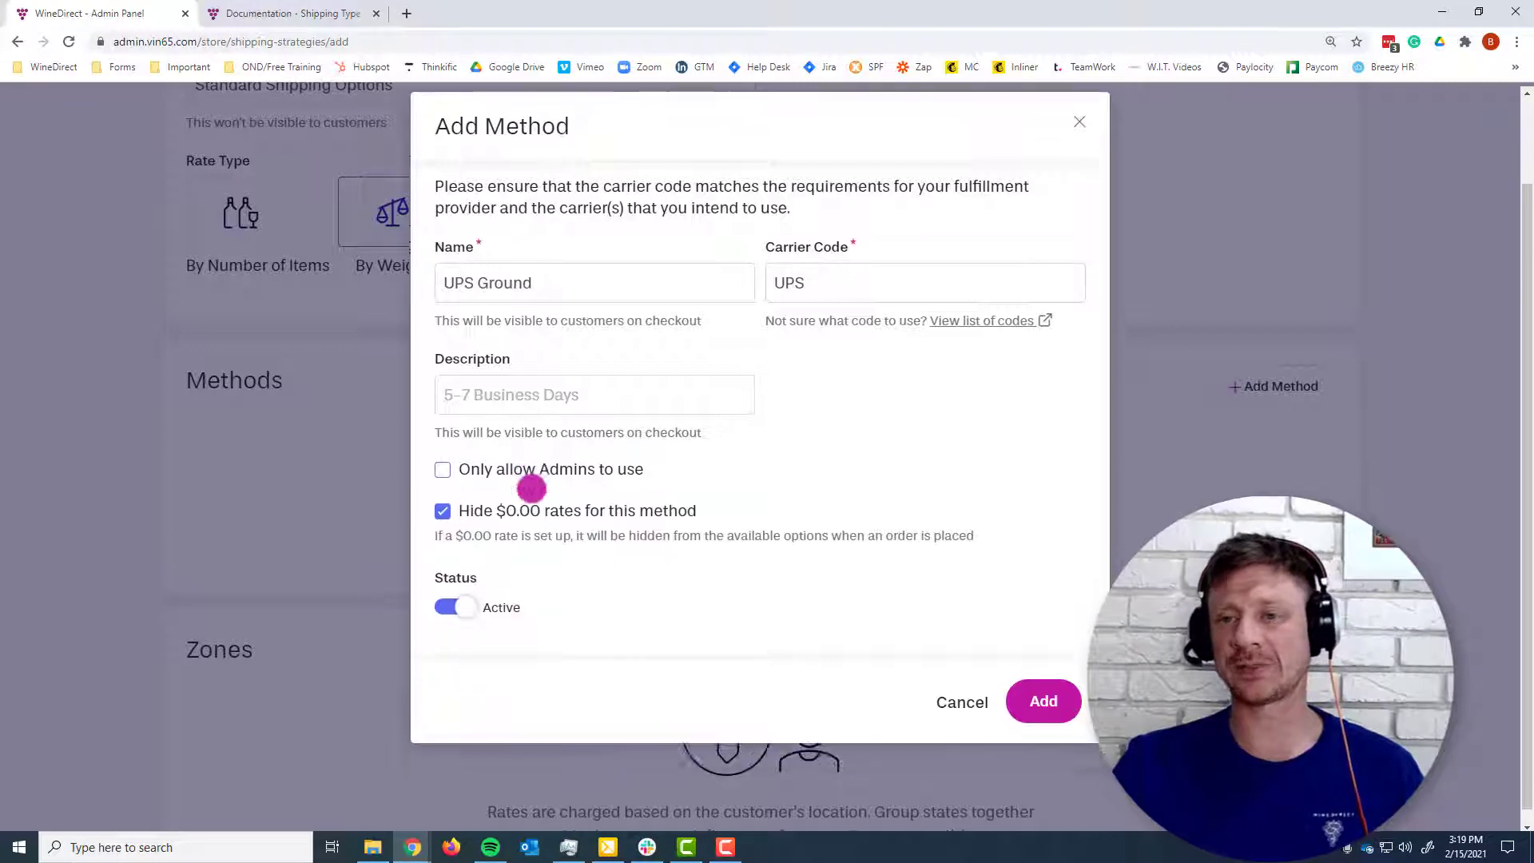
# Add the completed UPS Ground method to the shipping strategy
pyautogui.click(1045, 688)
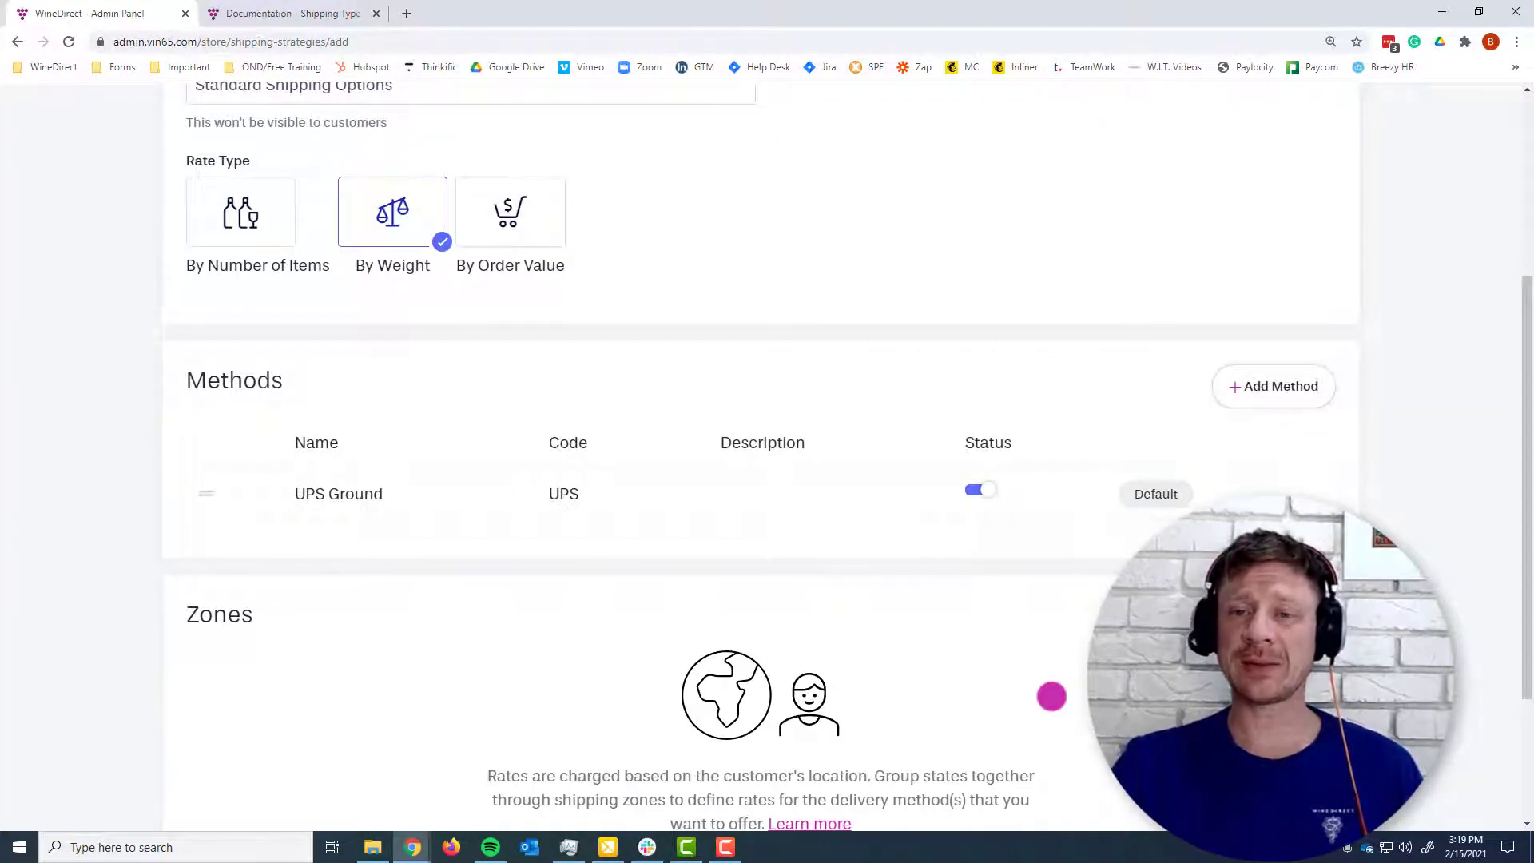
# Add a shipping zone named "Zone 1" that covers California
pyautogui.scroll(-3, 370, 506)
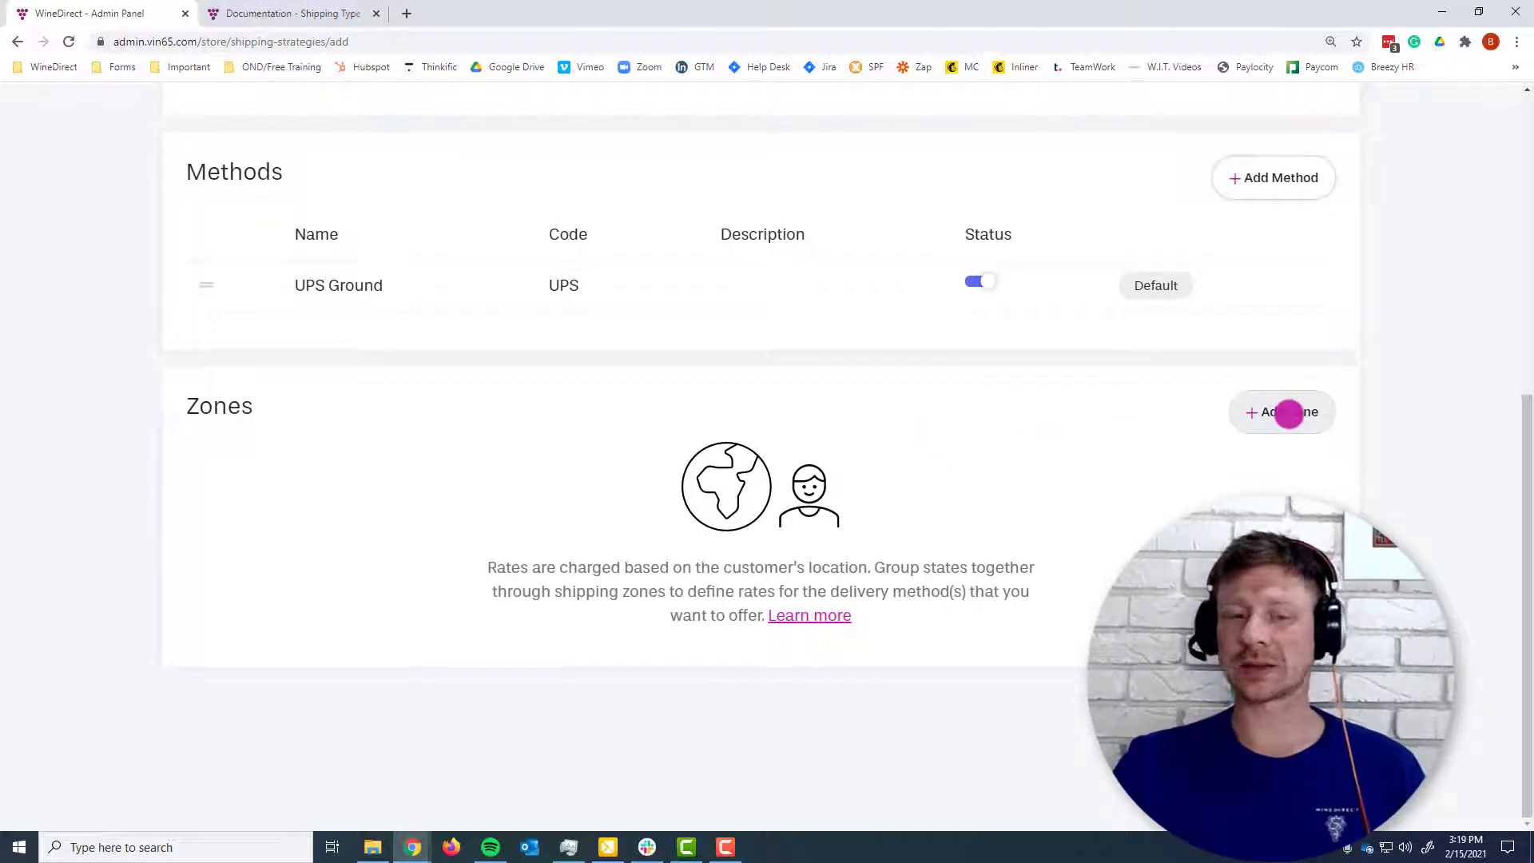
pyautogui.click(1289, 413)
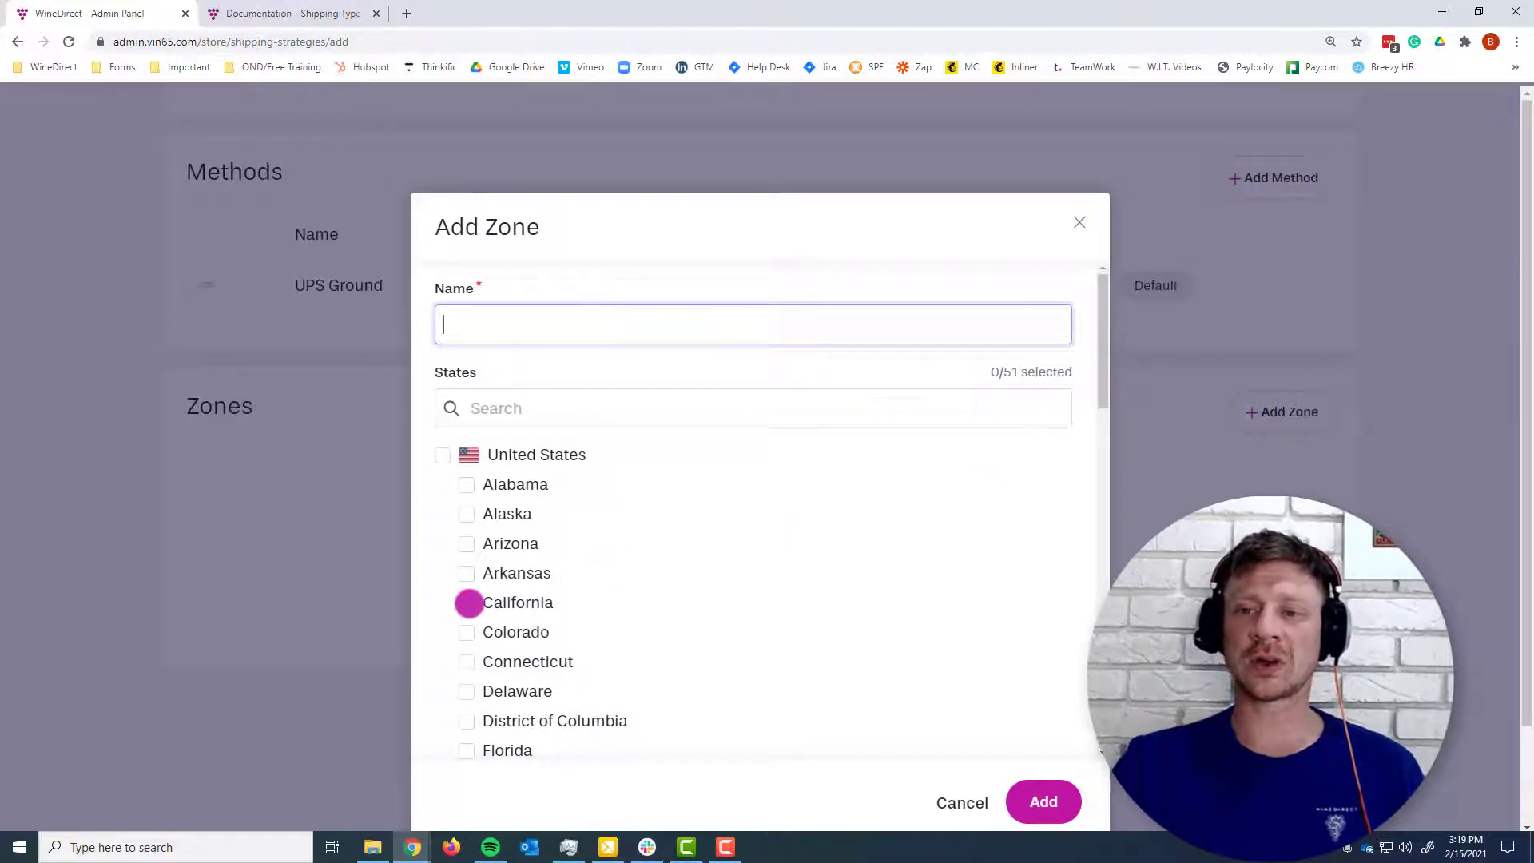
pyautogui.click(469, 603)
pyautogui.click(537, 328)
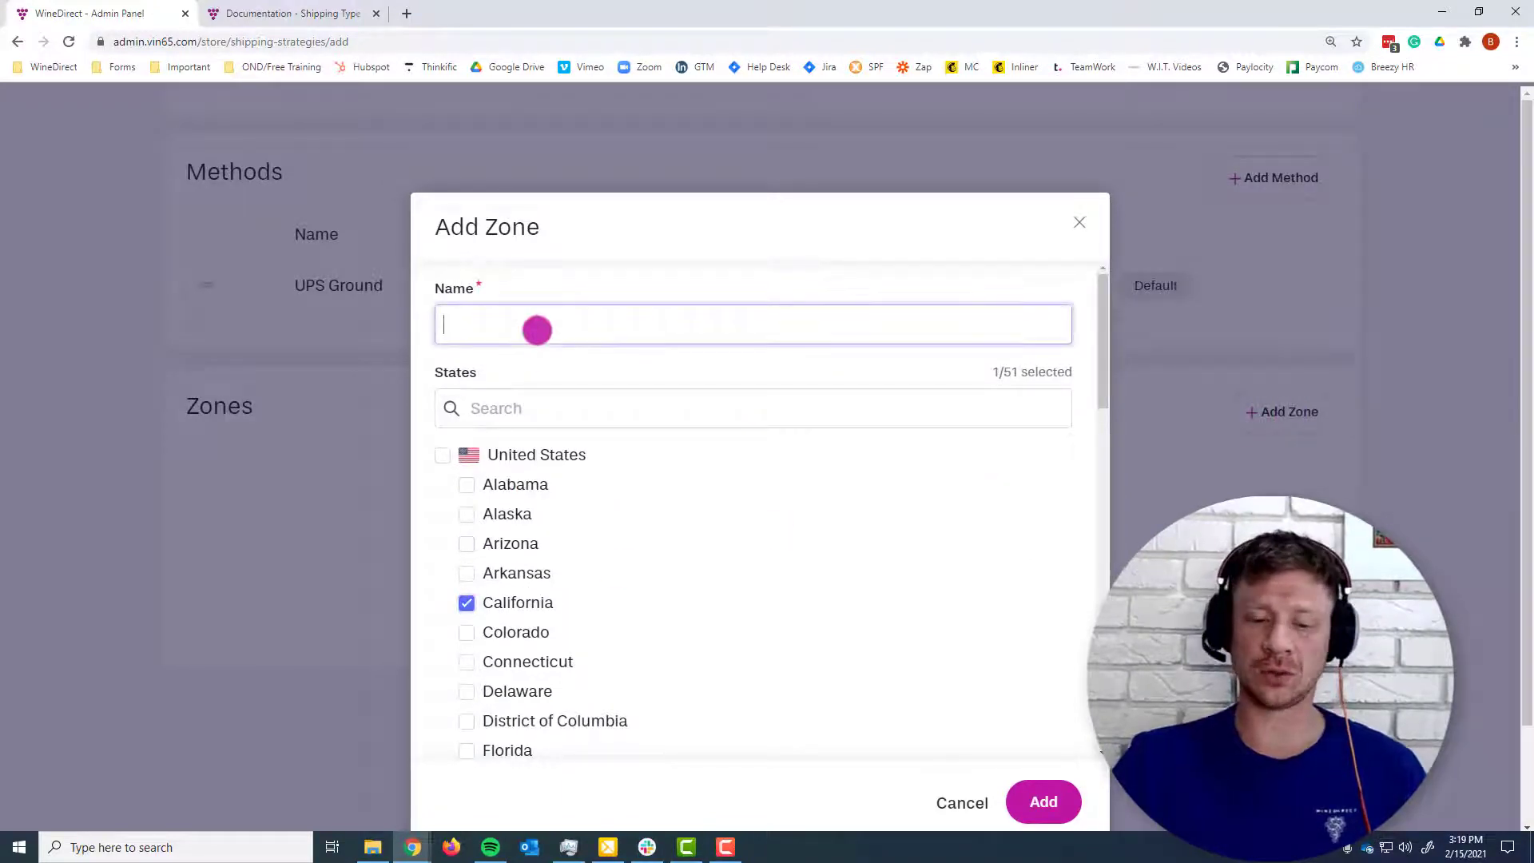
pyautogui.write('Zone')
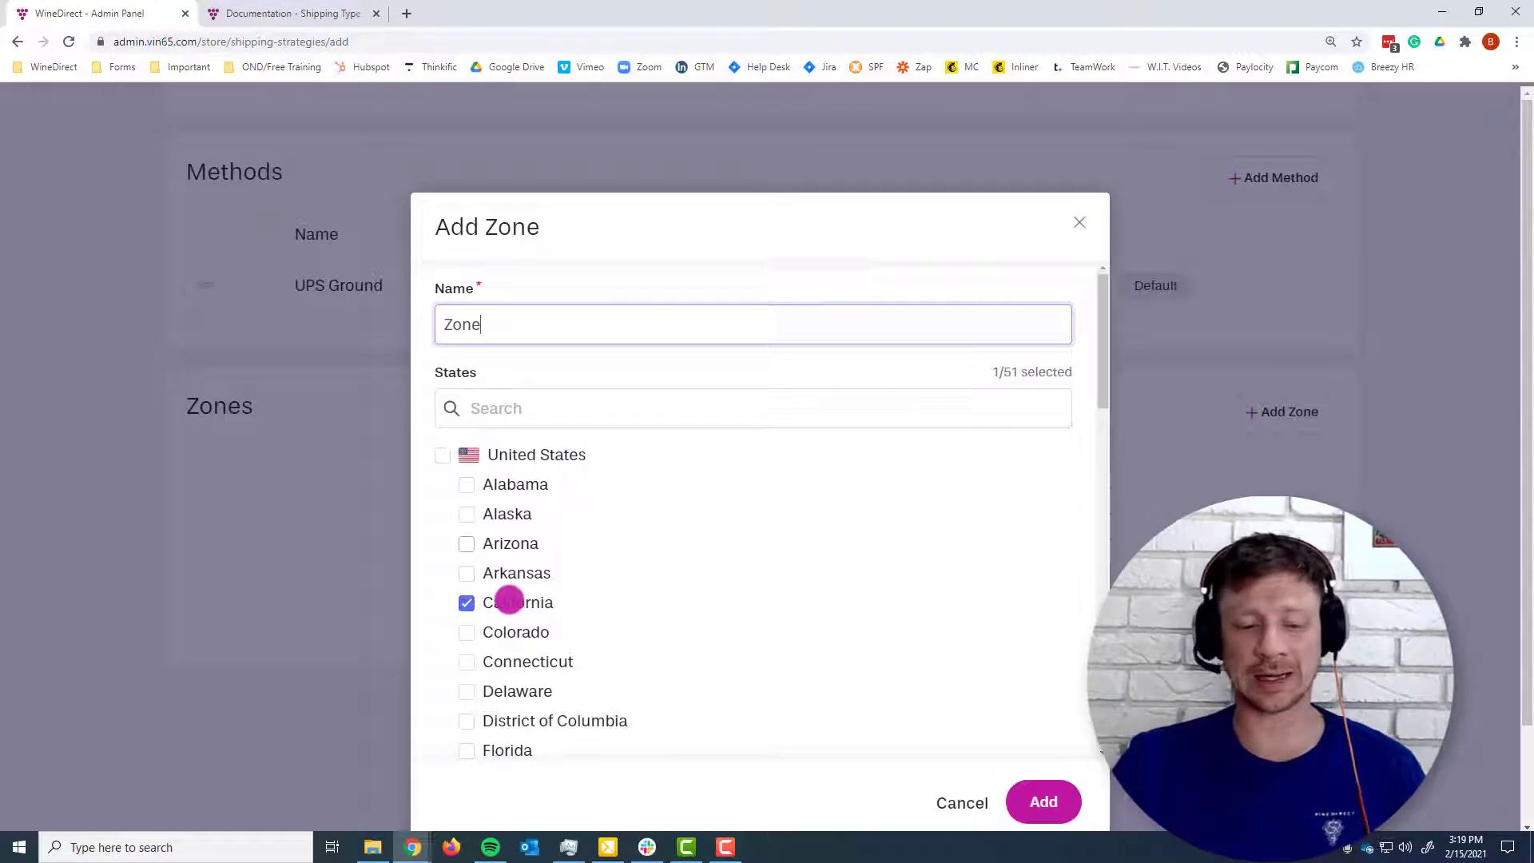
pyautogui.write('1')
pyautogui.click(1036, 795)
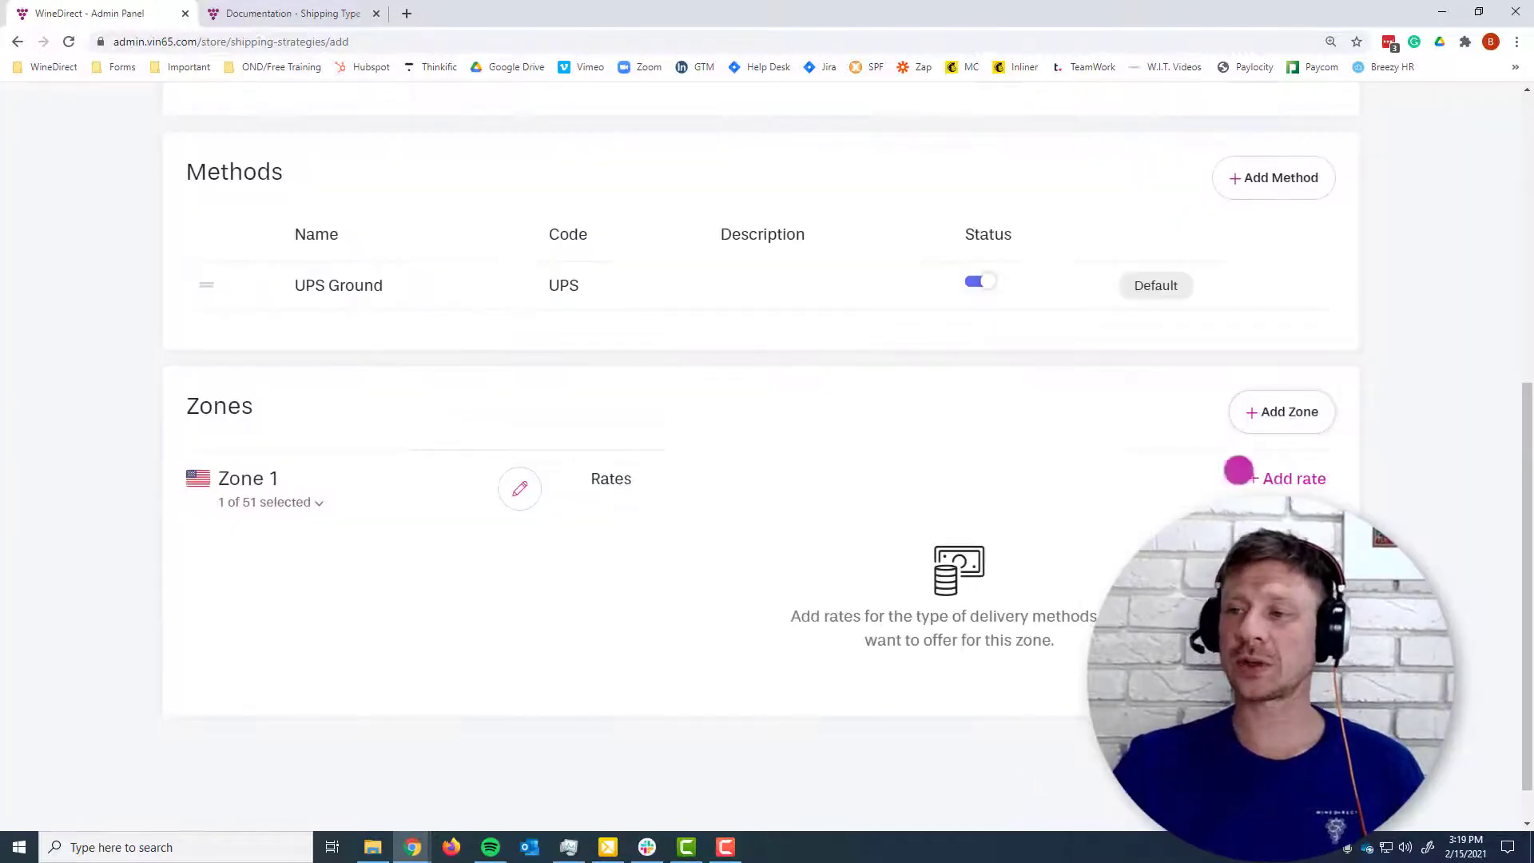
pyautogui.click(1279, 407)
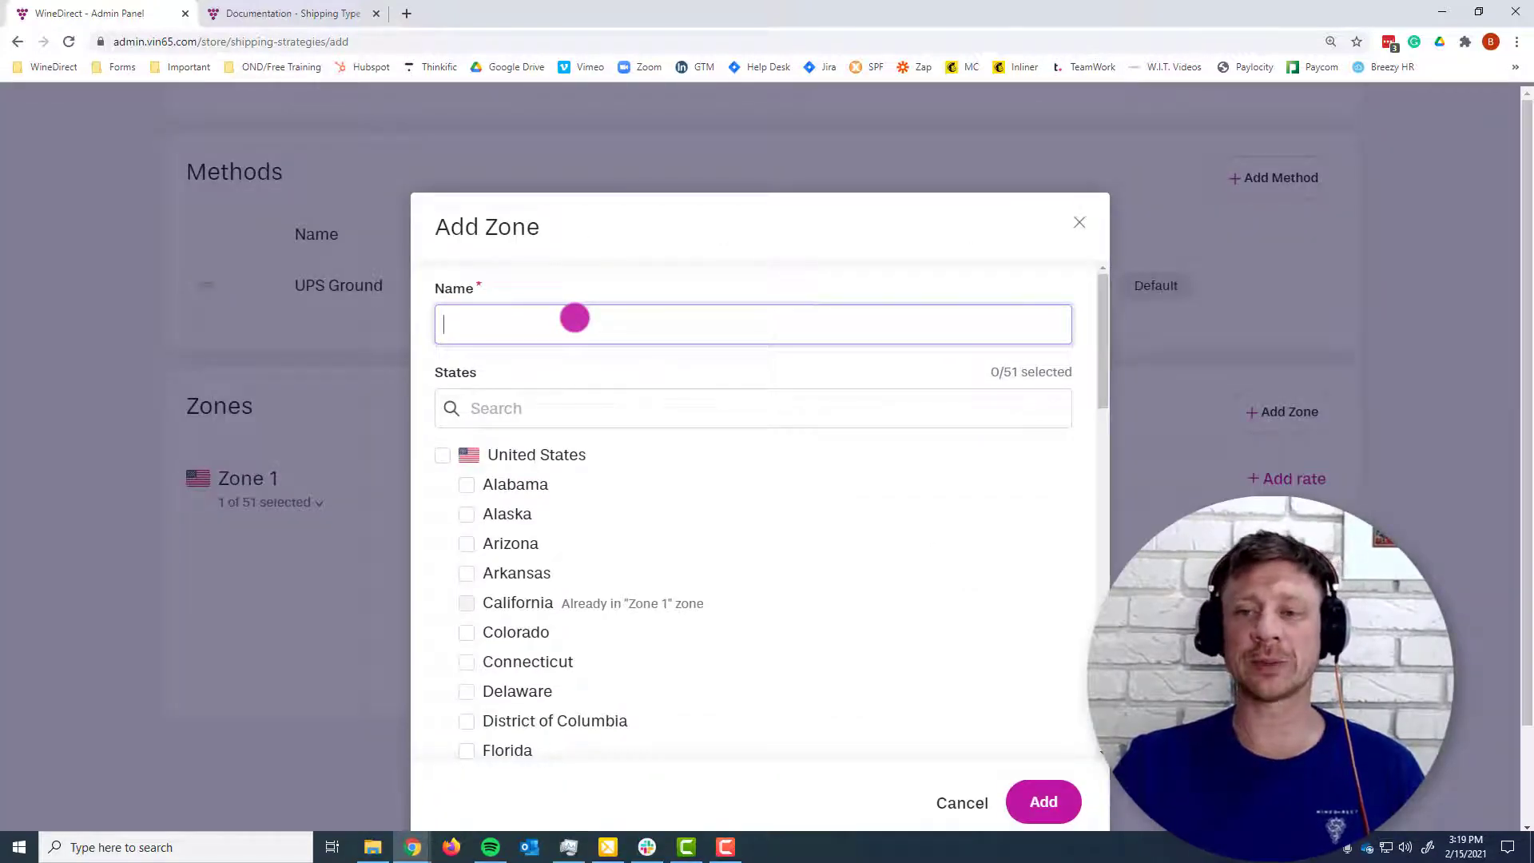
pyautogui.click(940, 791)
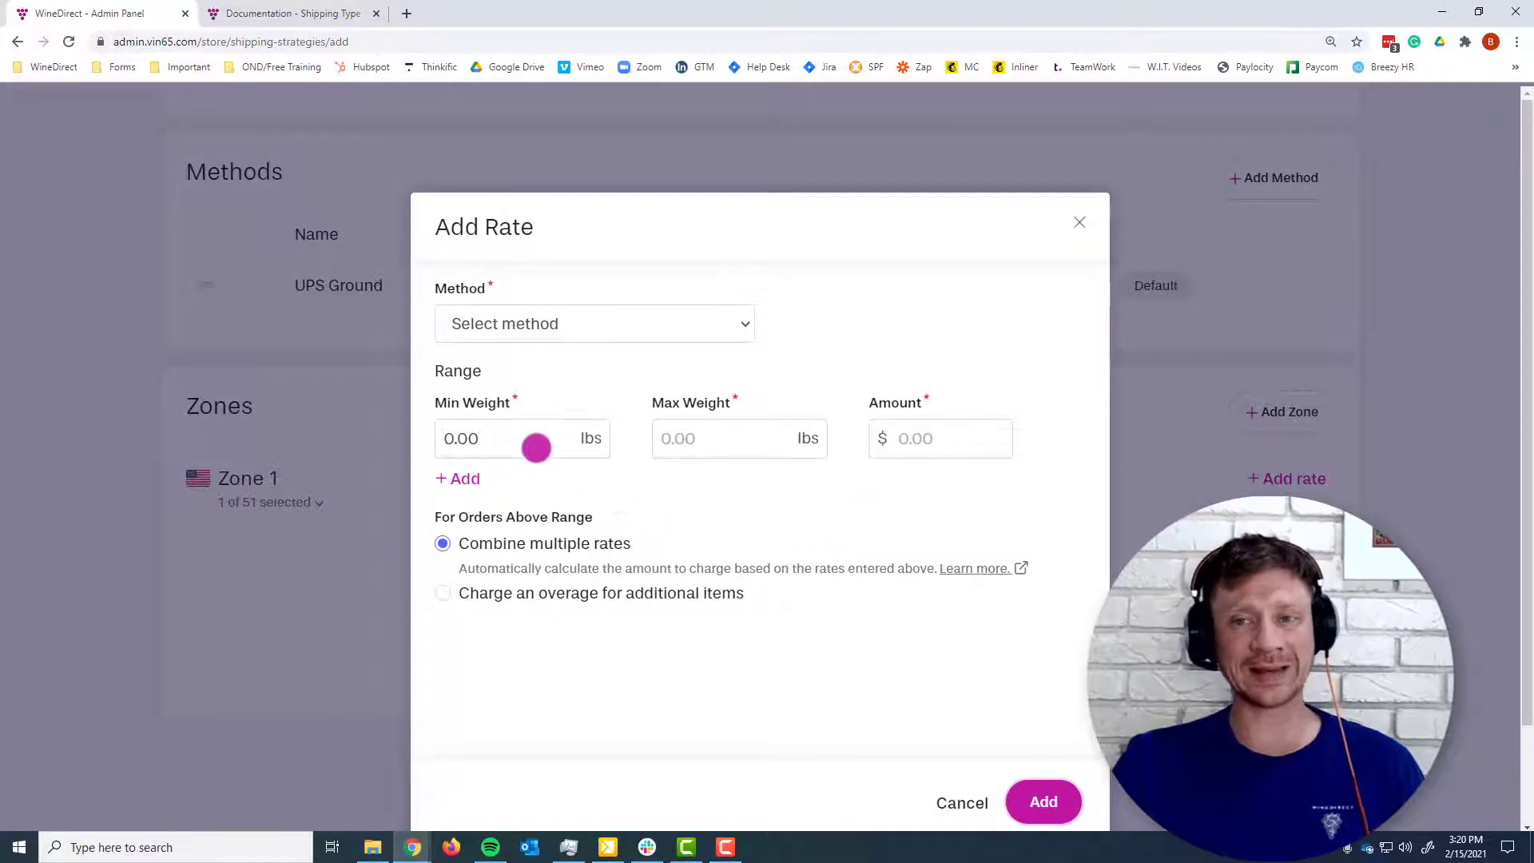
pyautogui.click(538, 445)
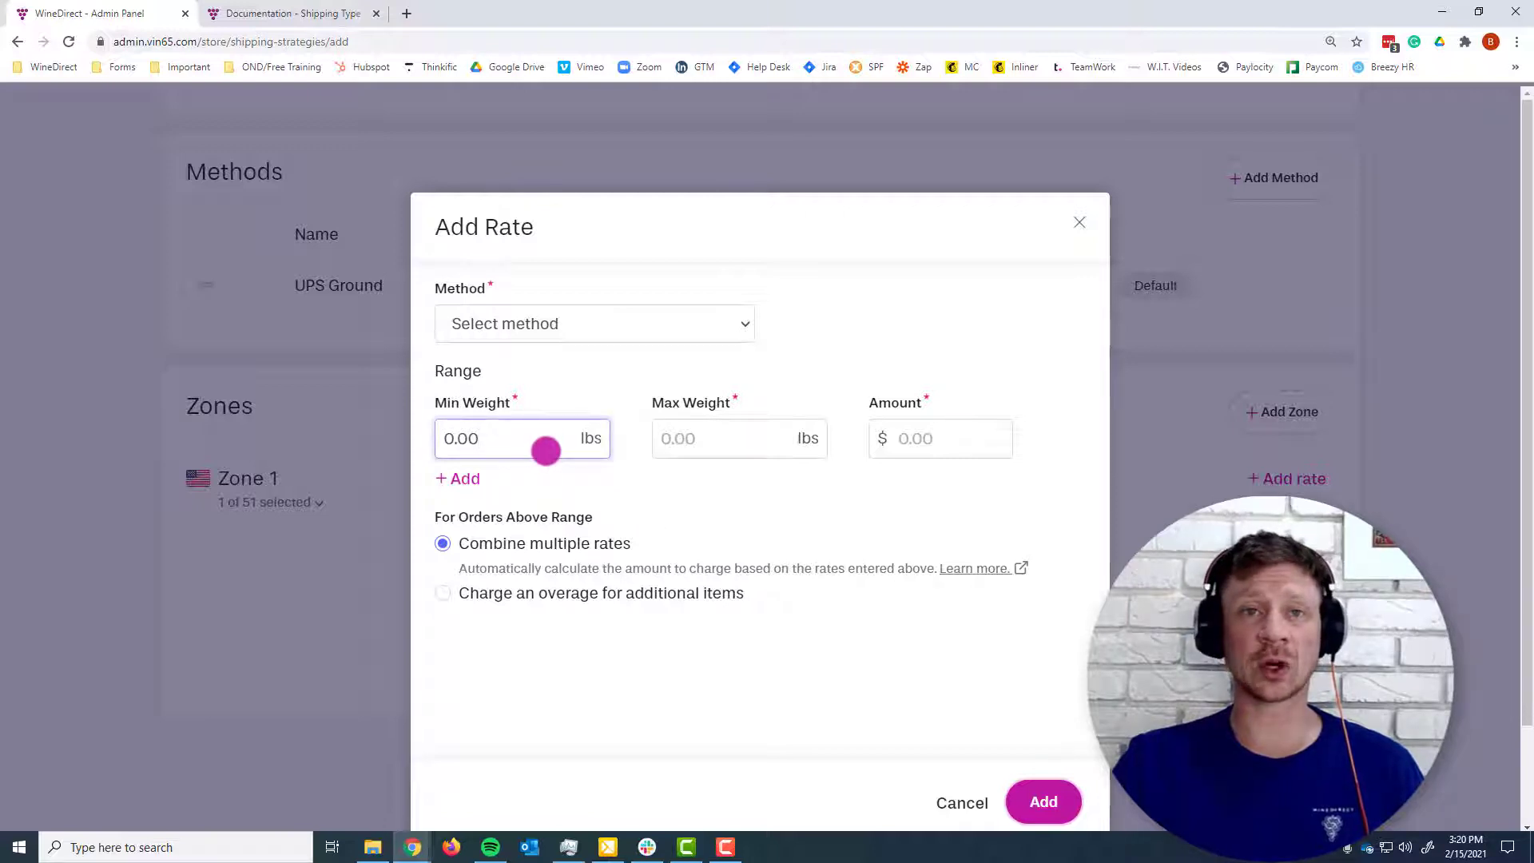
pyautogui.click(674, 439)
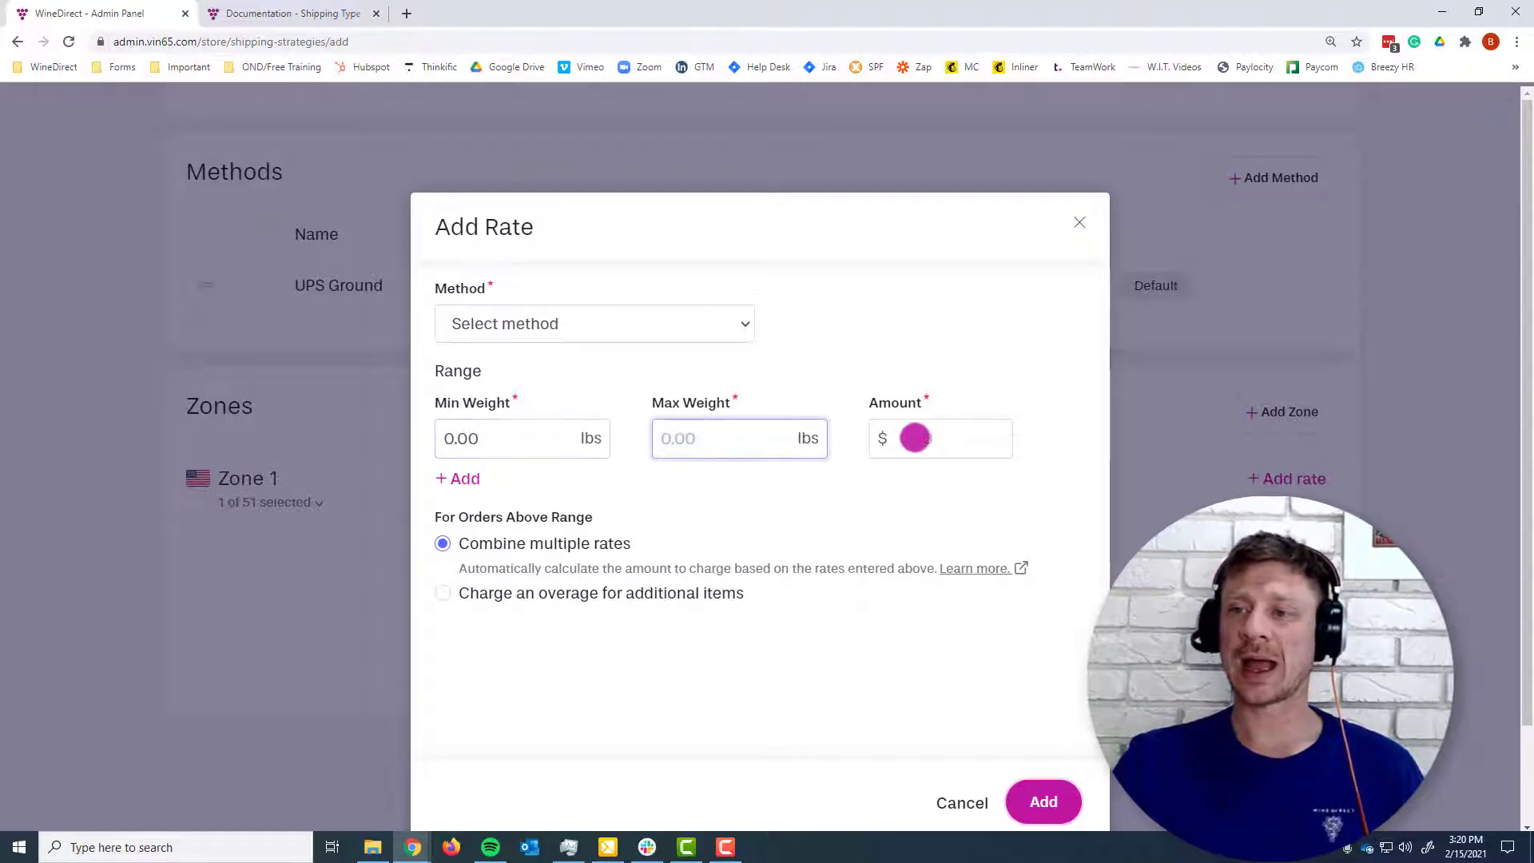
pyautogui.click(915, 438)
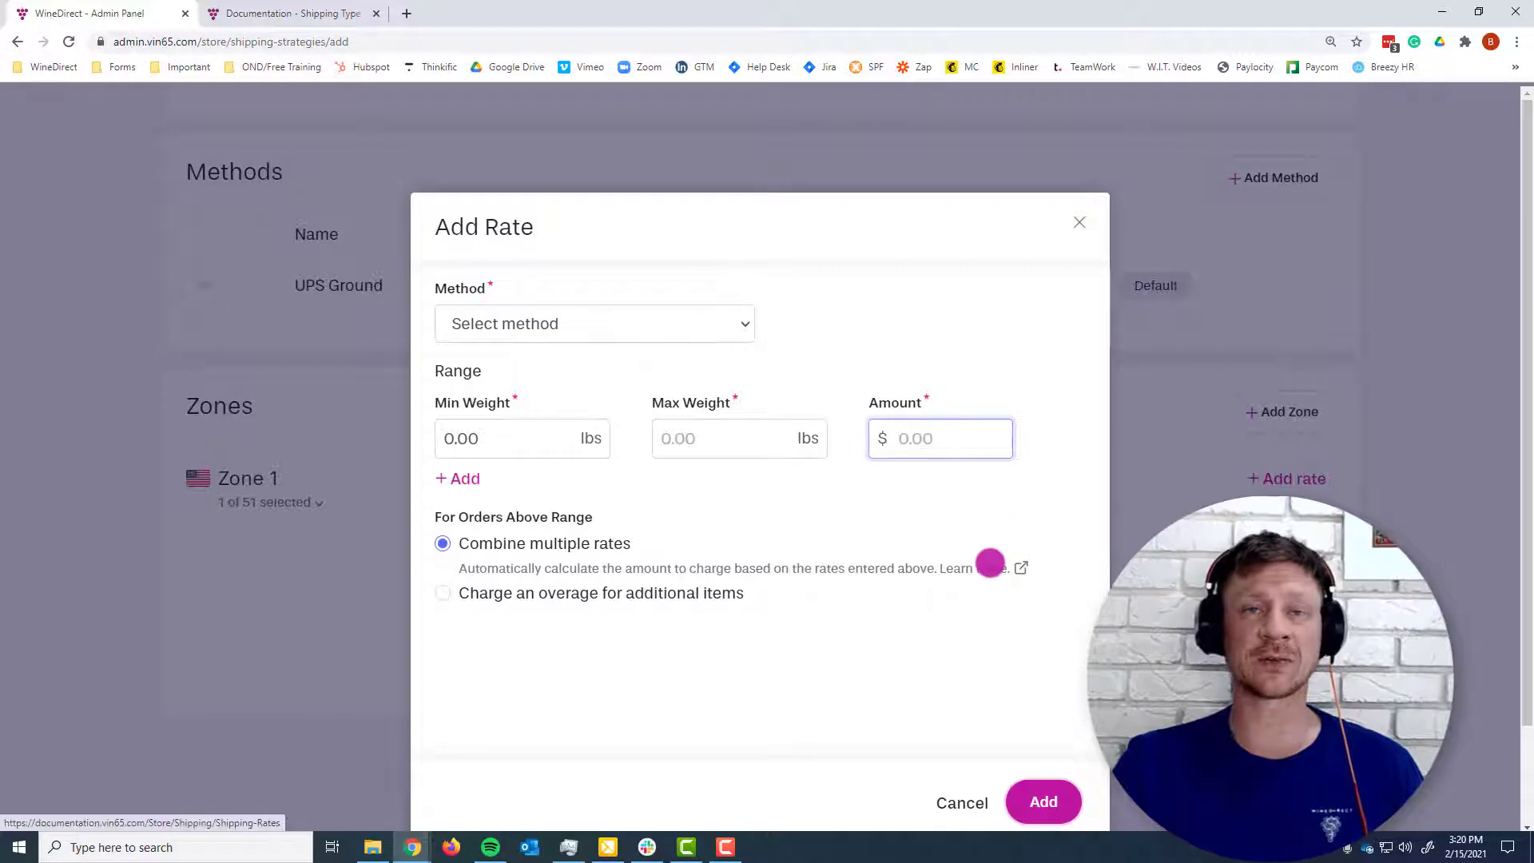
# Define the new rate's first weight range from 0.0001 to 5.0 lbs with an amount of $20.00
pyautogui.click(537, 445)
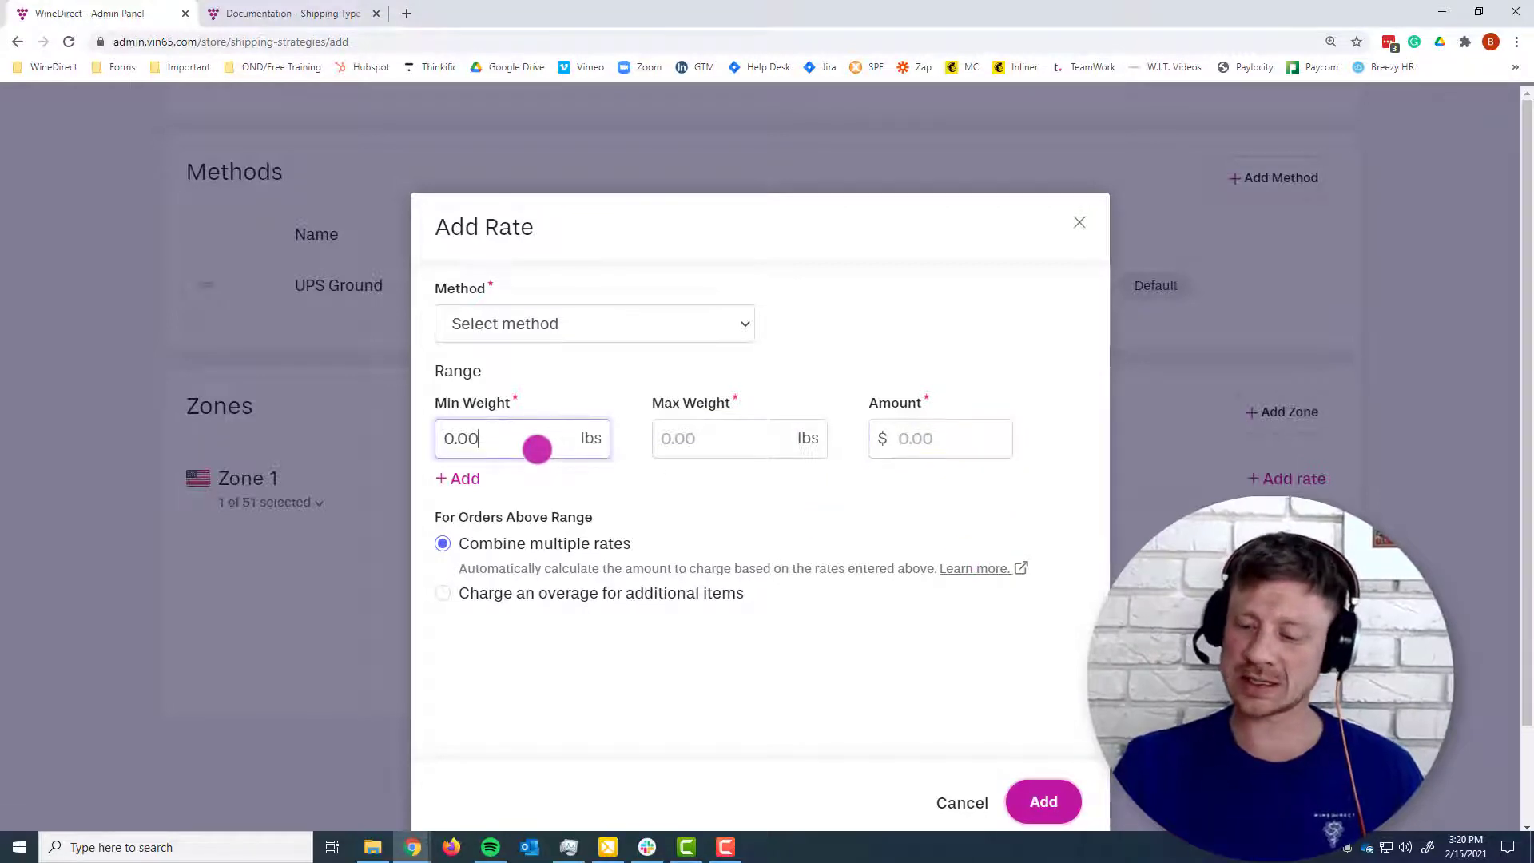
pyautogui.write('01')
pyautogui.click(669, 446)
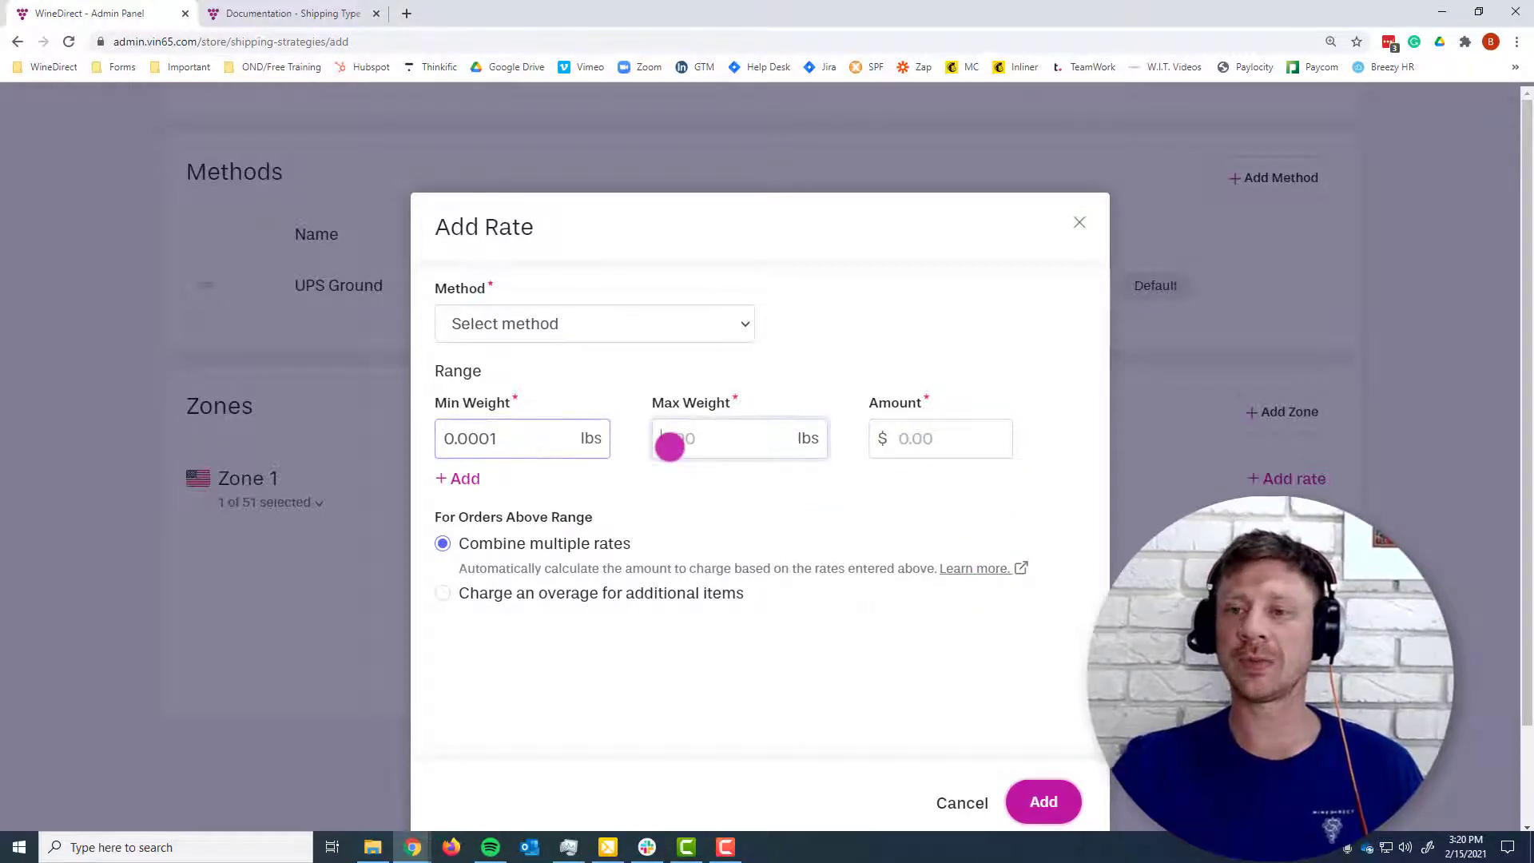
pyautogui.write('0.0')
pyautogui.click(741, 482)
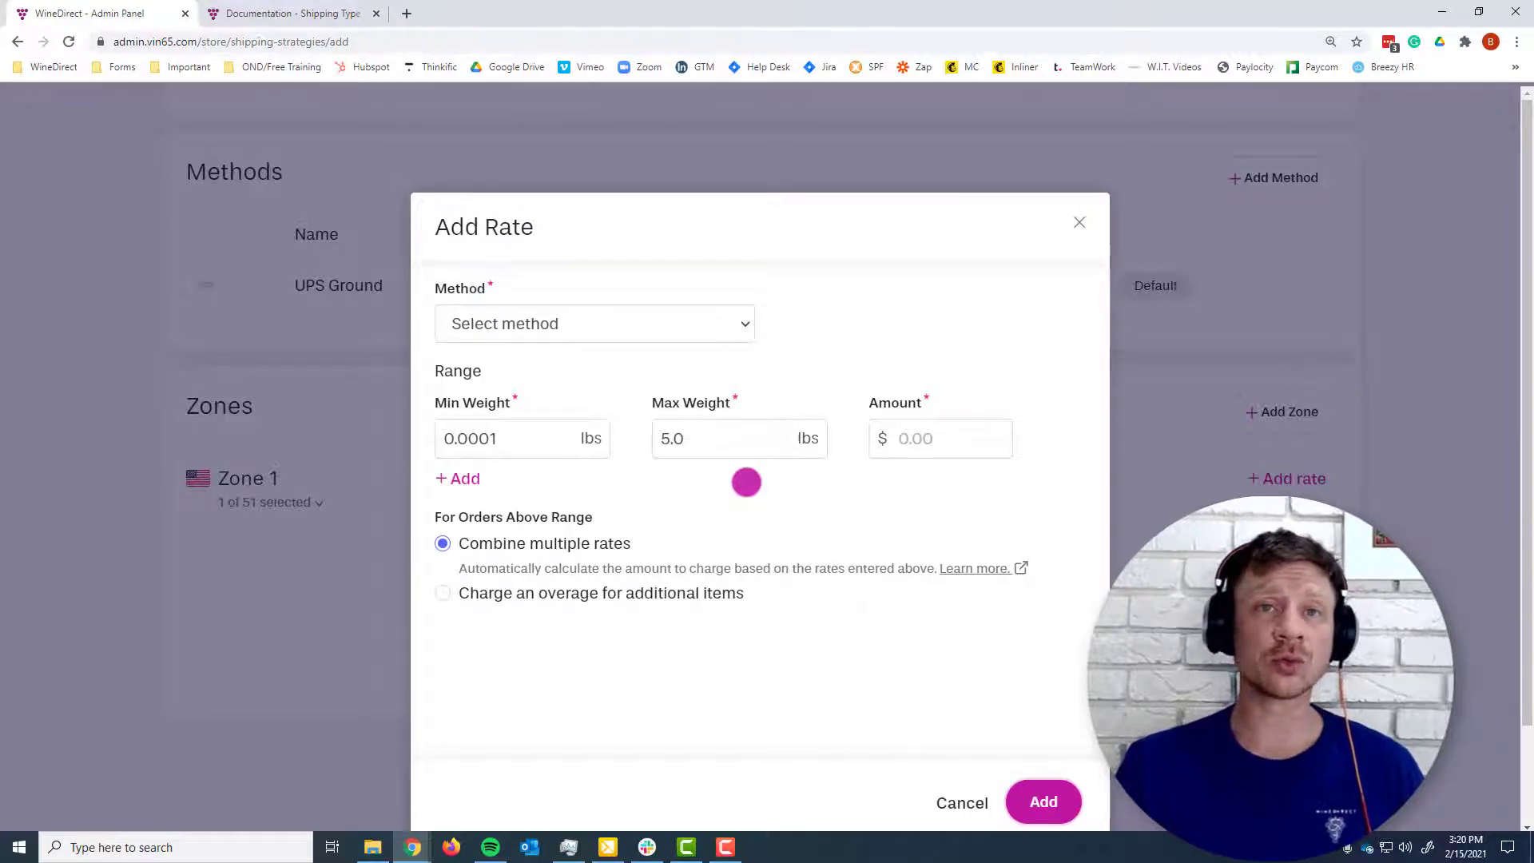
pyautogui.click(902, 439)
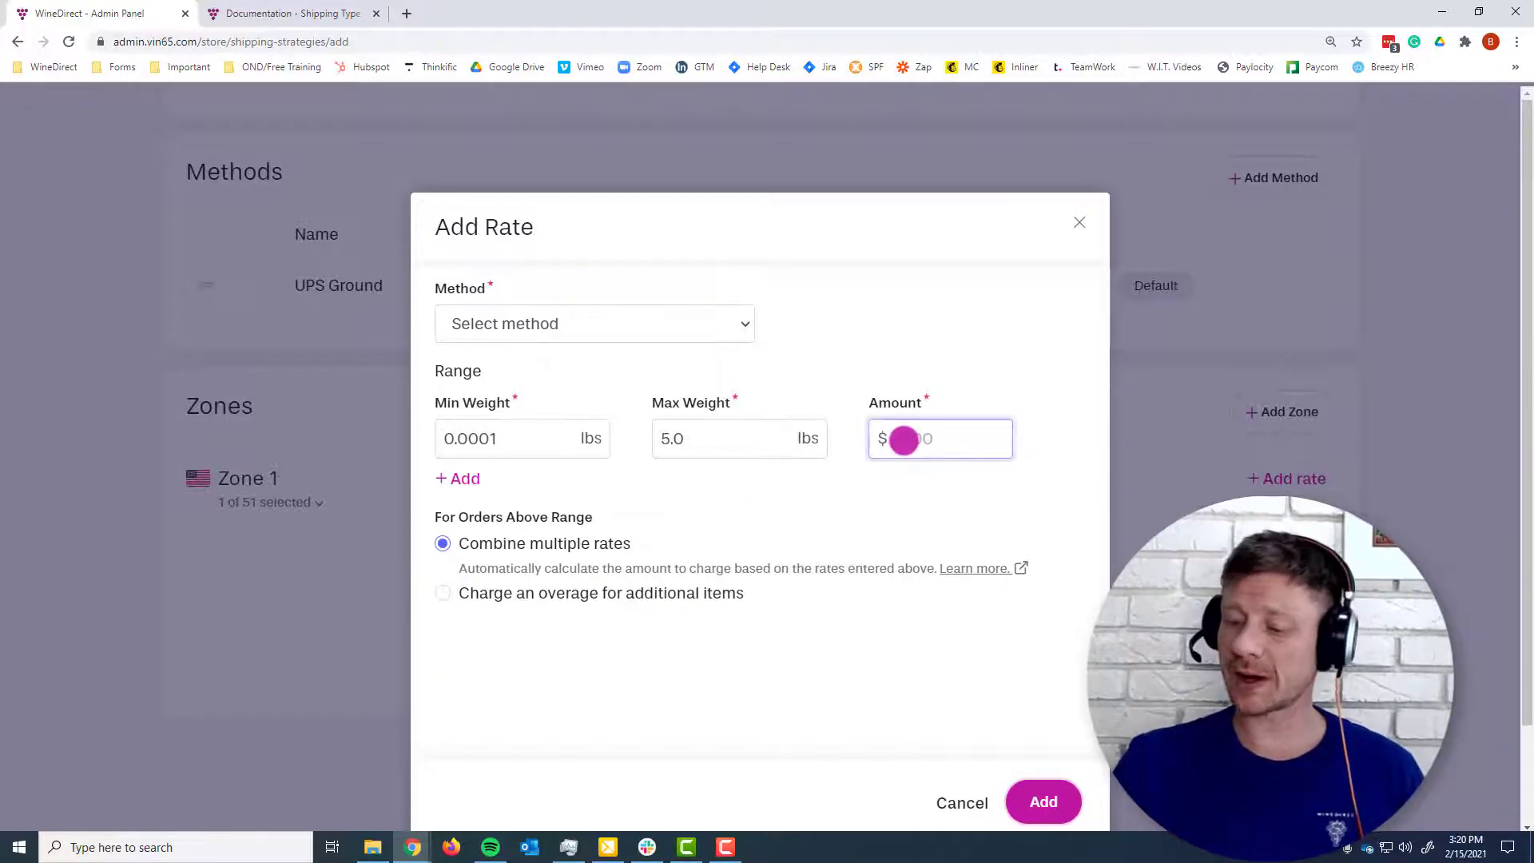
pyautogui.write('20.00')
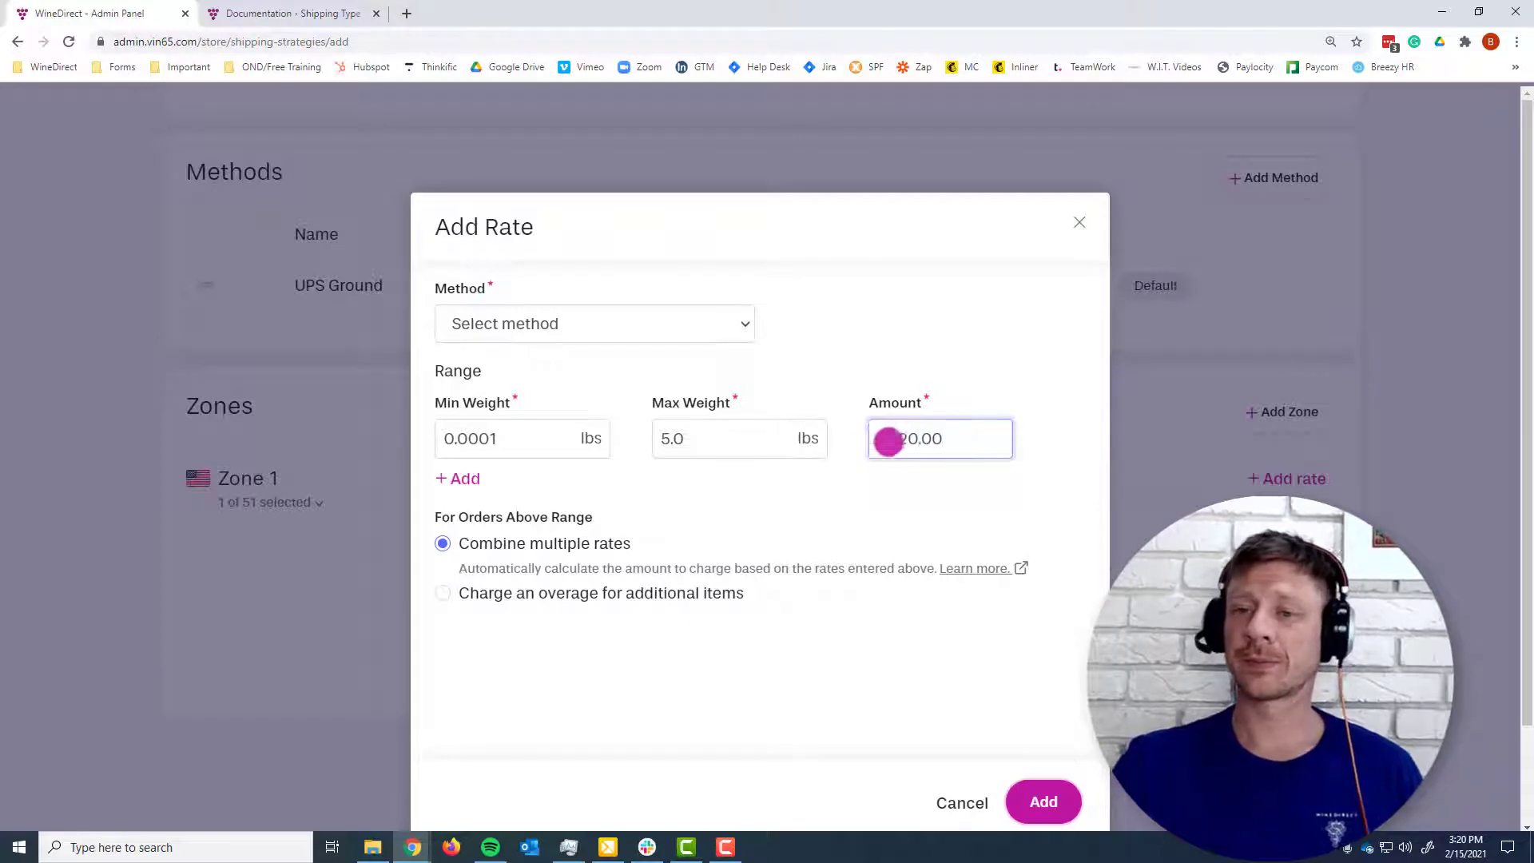
# Add two more weight ranges to the rate: 5.01 to 10.00 lbs for $21.00 and 10.01 to 15.00 lbs for $22.00
pyautogui.click(462, 478)
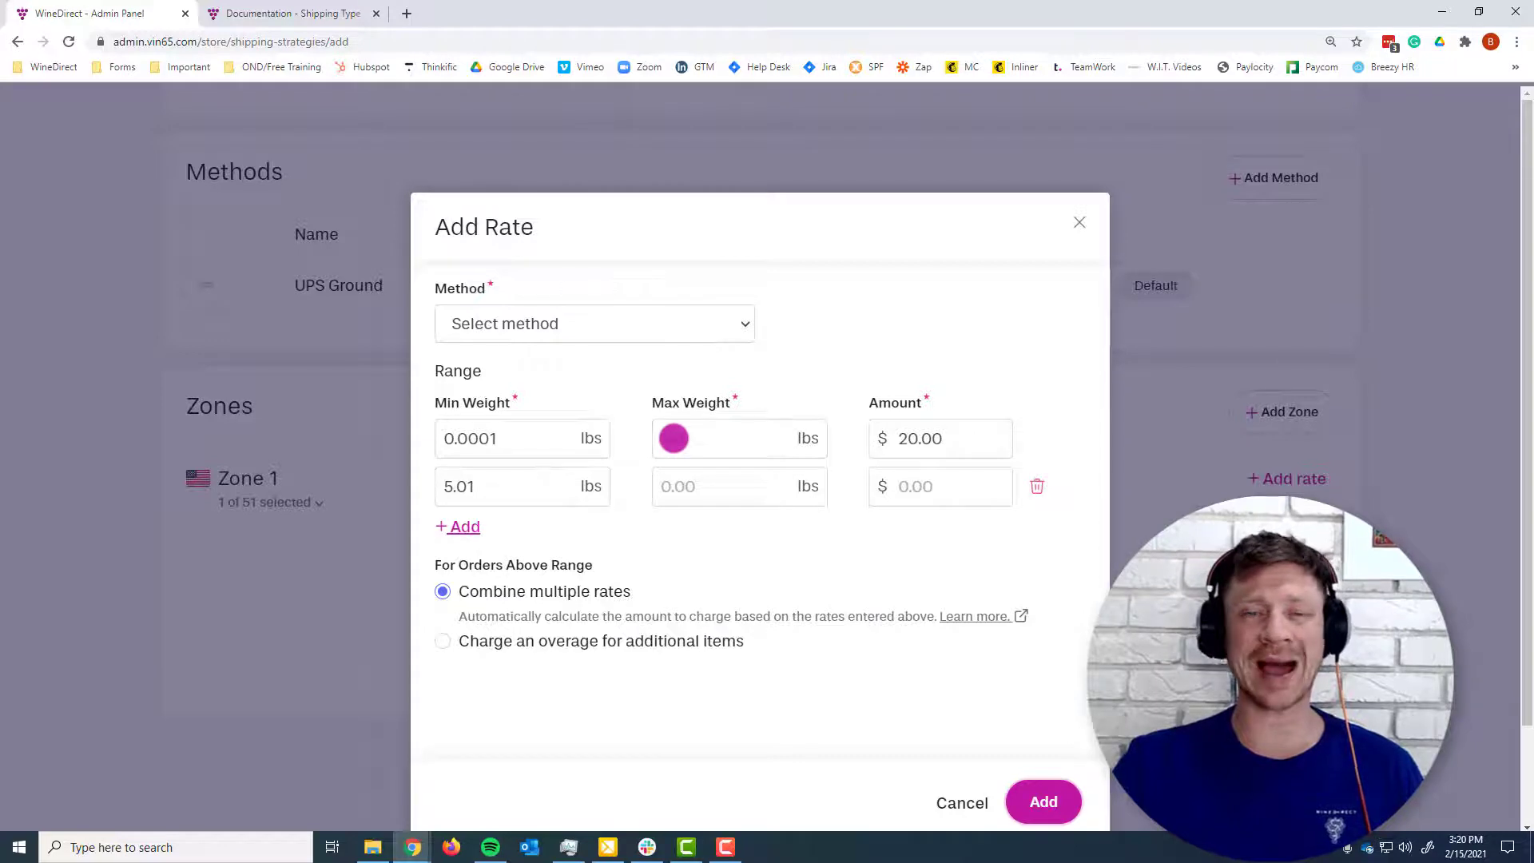
pyautogui.click(686, 487)
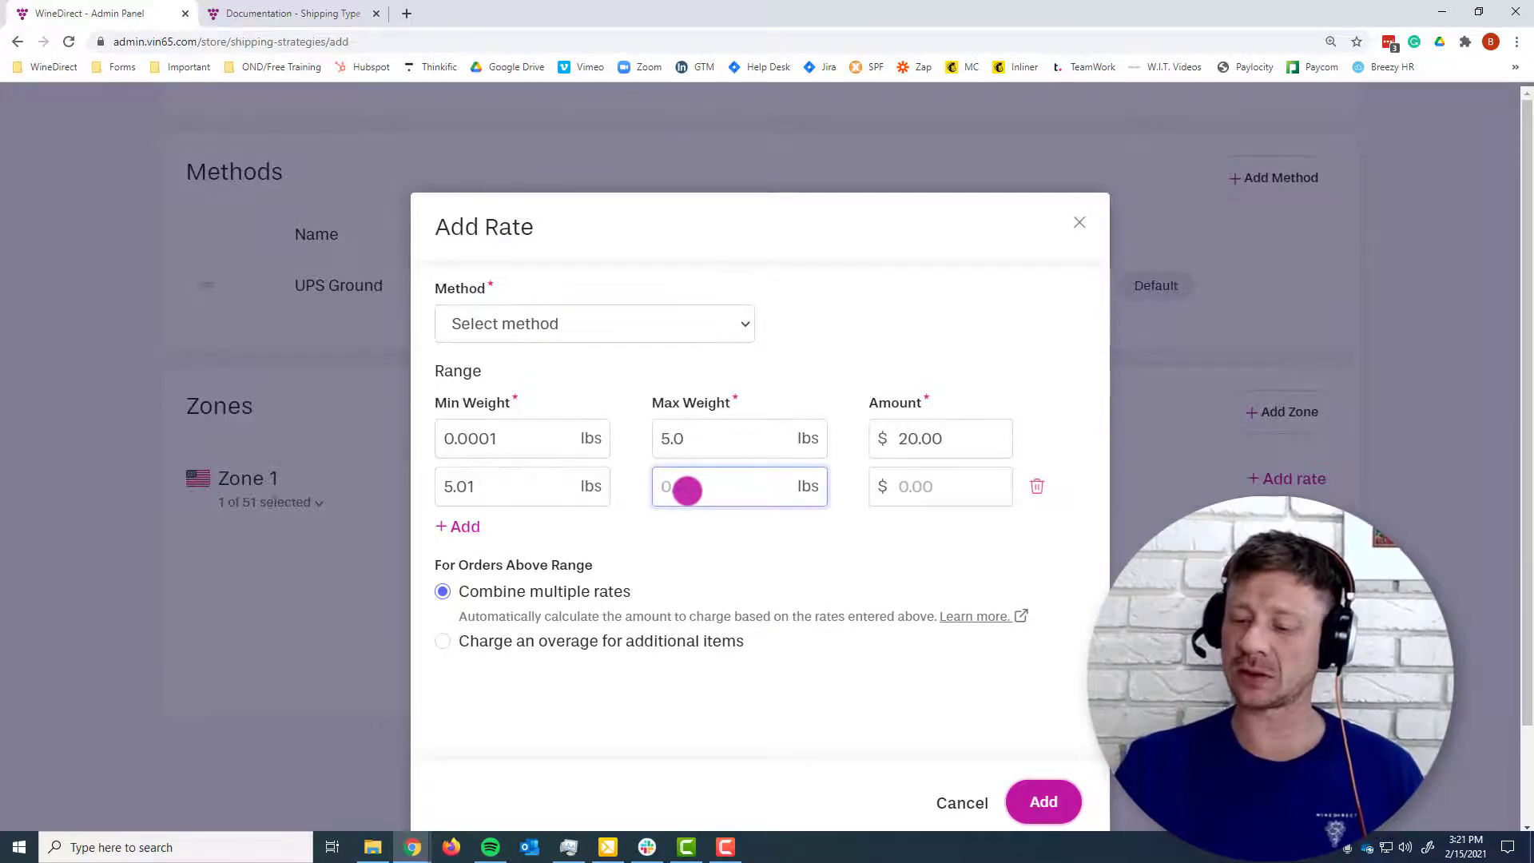
pyautogui.write('10.00')
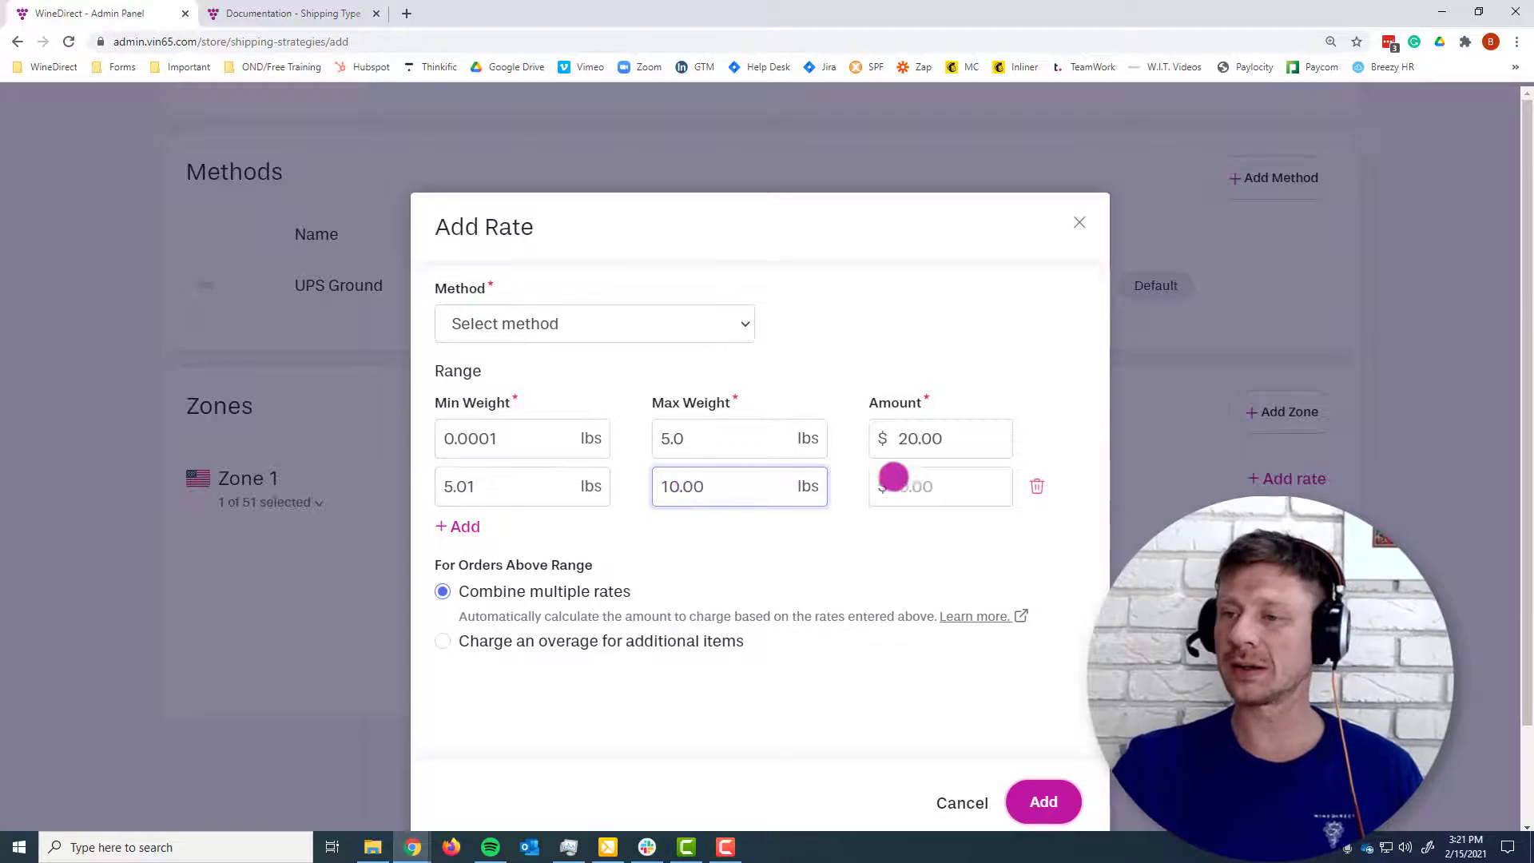
pyautogui.click(952, 474)
pyautogui.write('21')
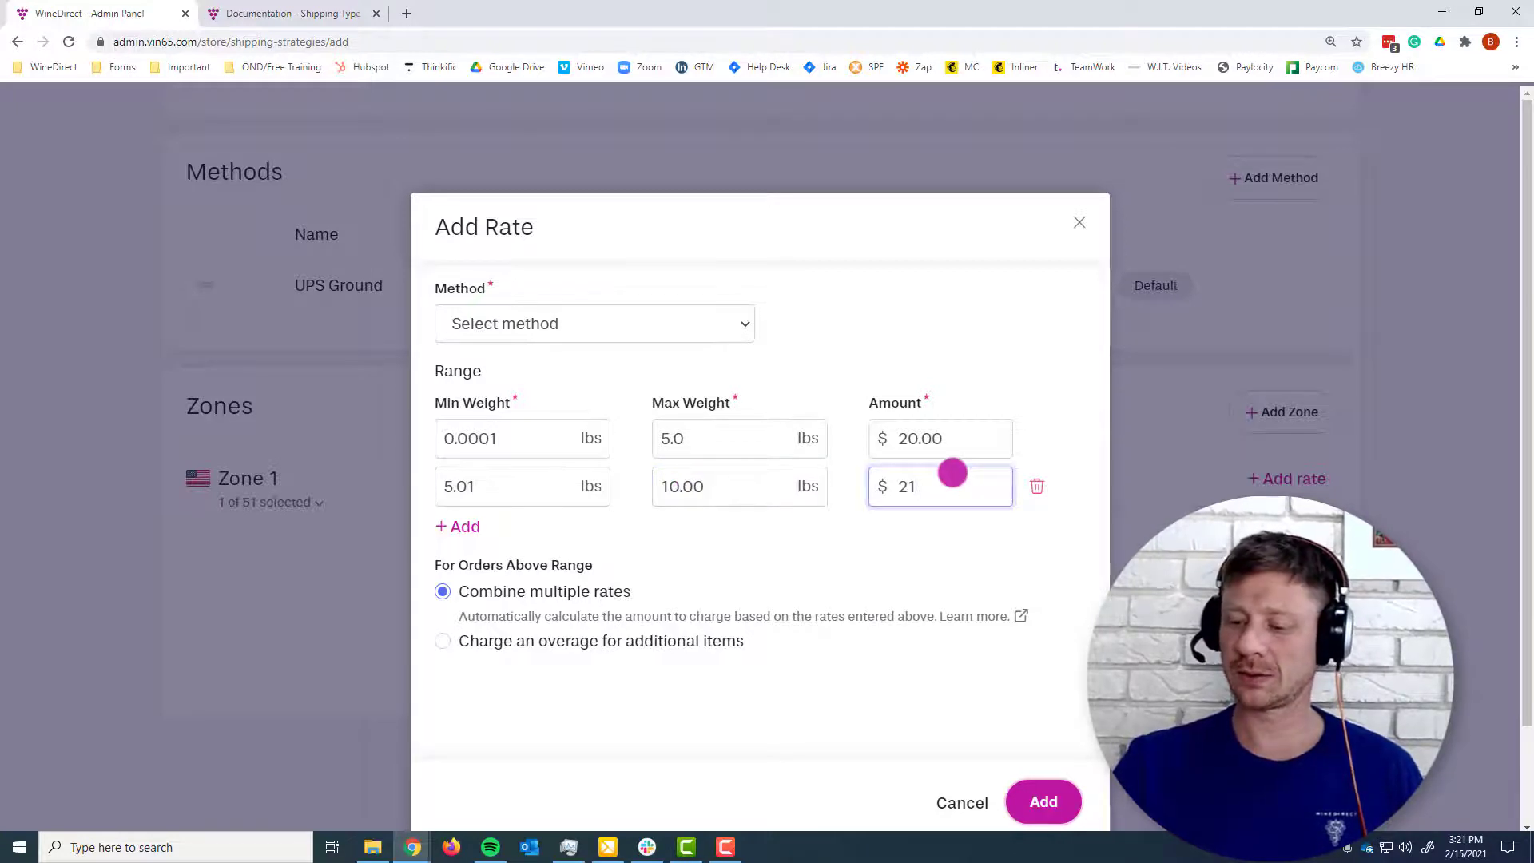
pyautogui.write('.00')
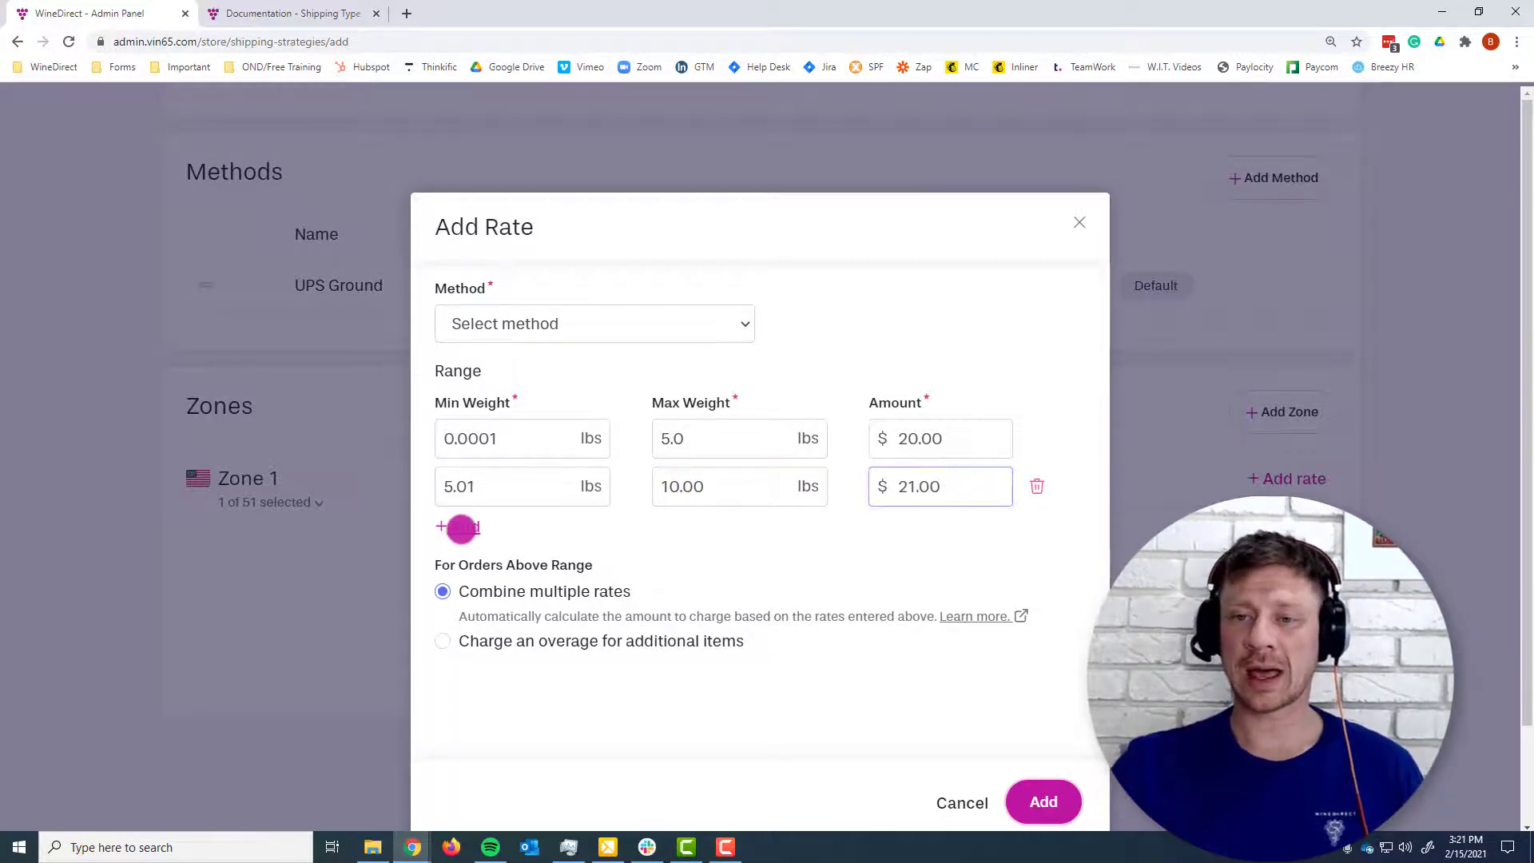
pyautogui.click(461, 528)
pyautogui.click(654, 534)
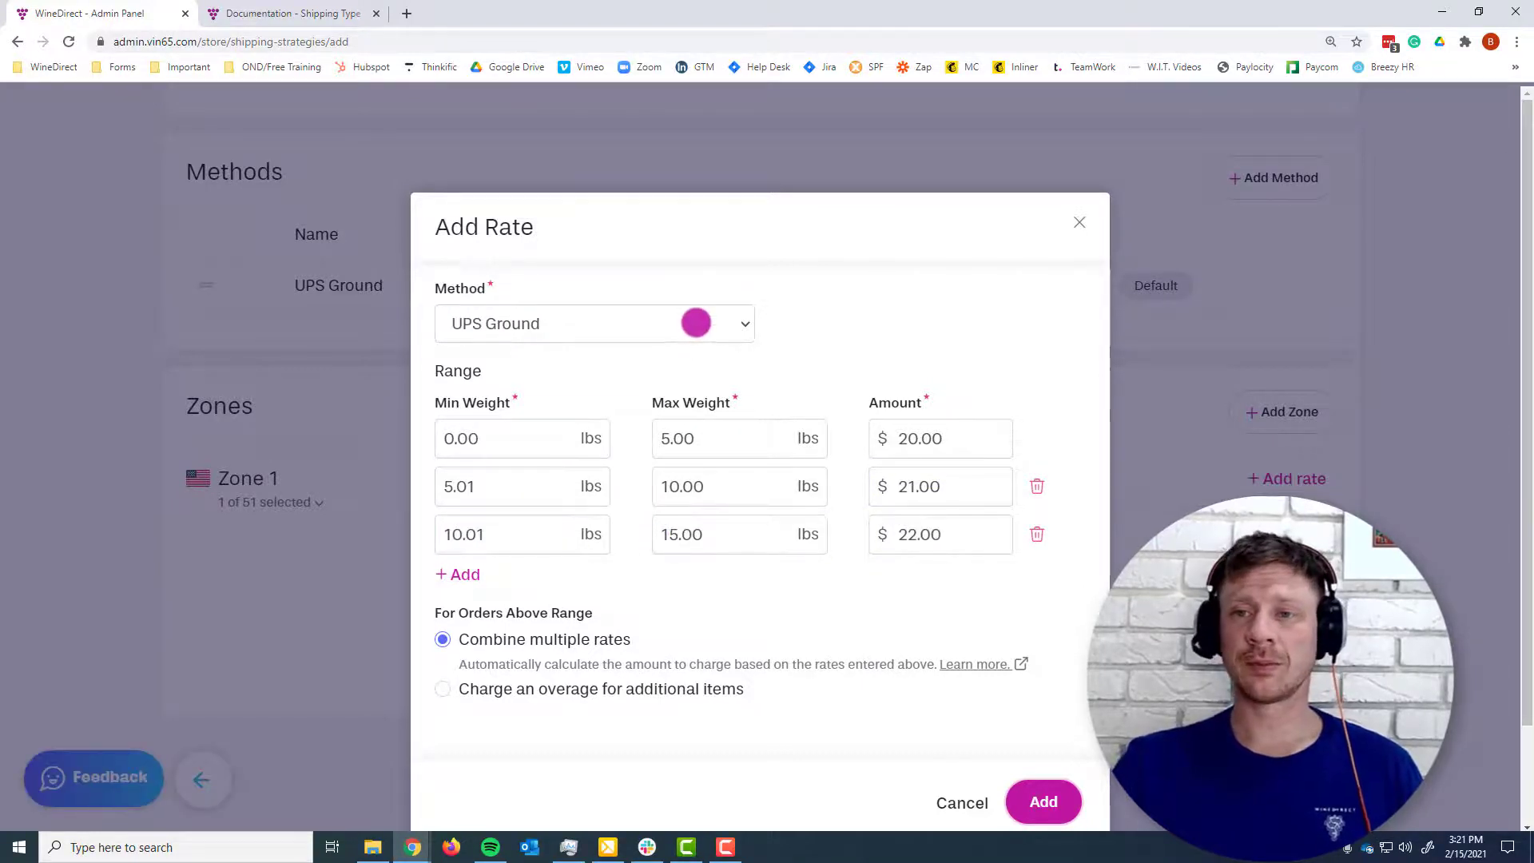
# Assign the rate to the UPS Ground method and add it to Zone 1
pyautogui.click(695, 323)
pyautogui.doubleClick(437, 288)
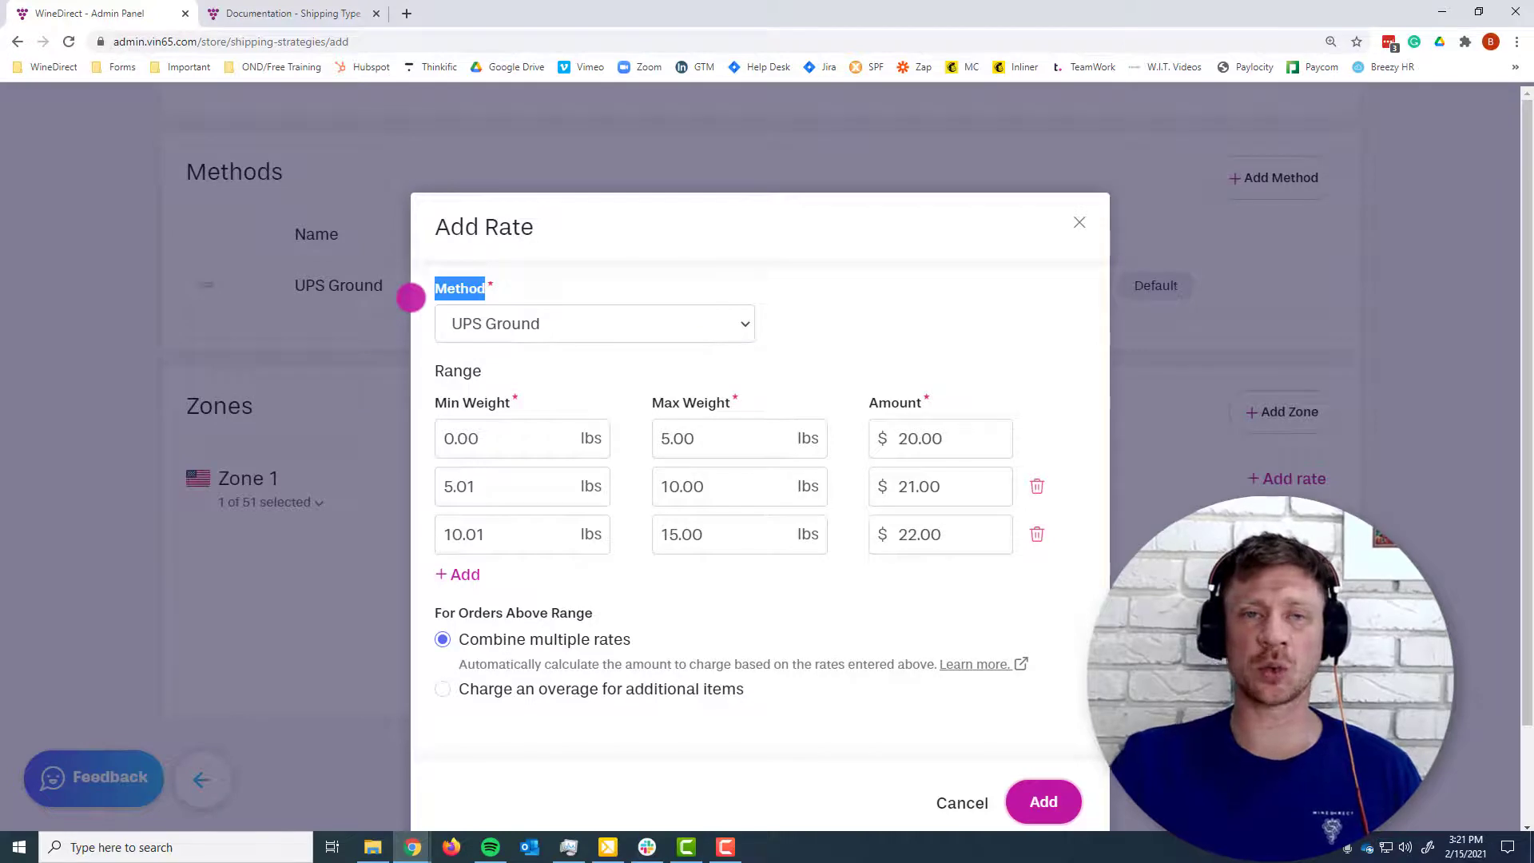
pyautogui.click(631, 329)
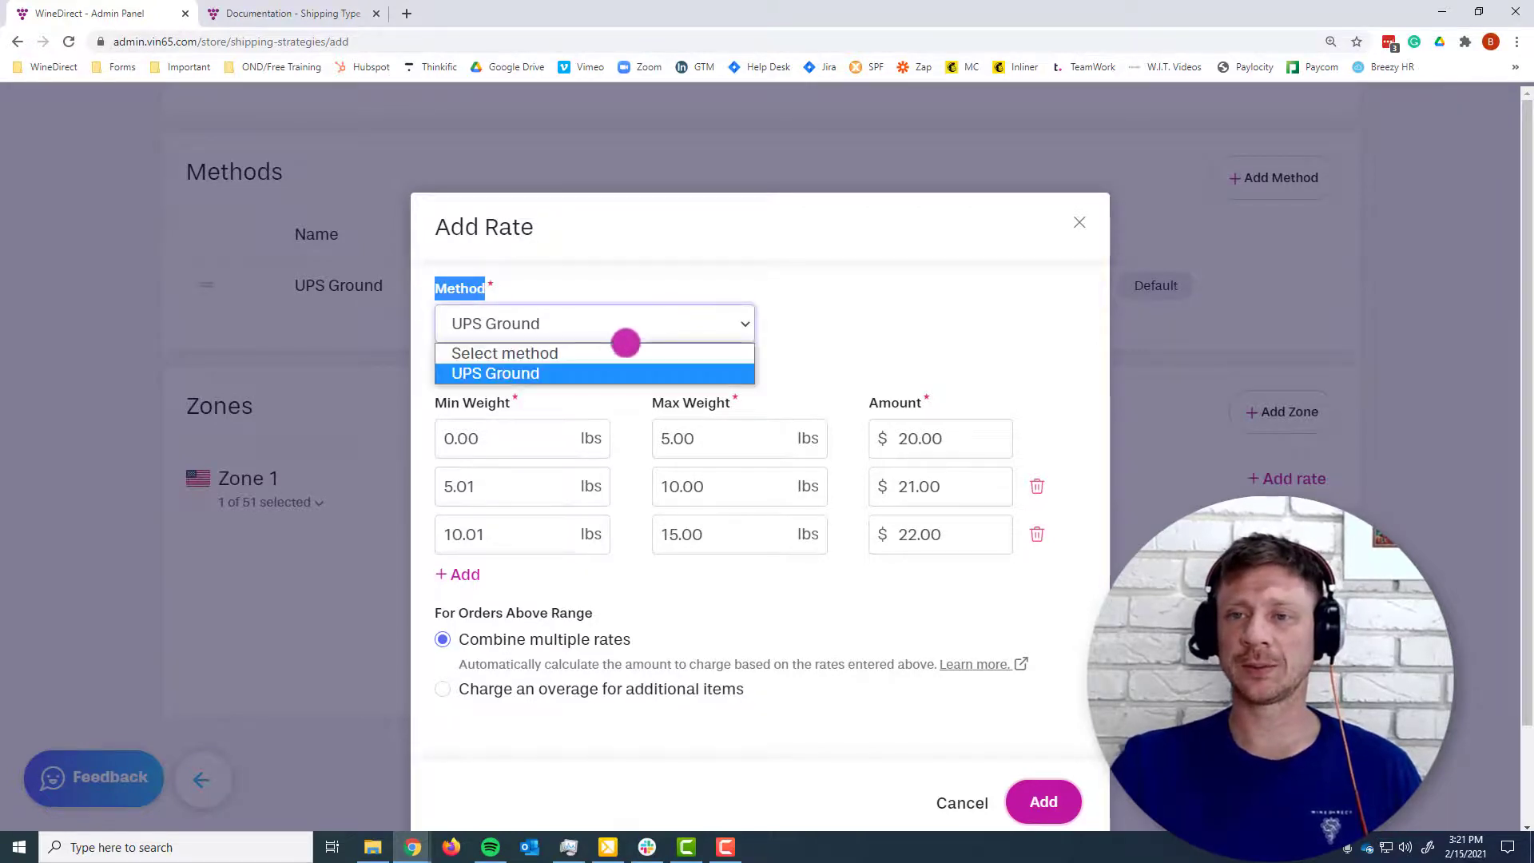
pyautogui.click(604, 370)
pyautogui.click(931, 335)
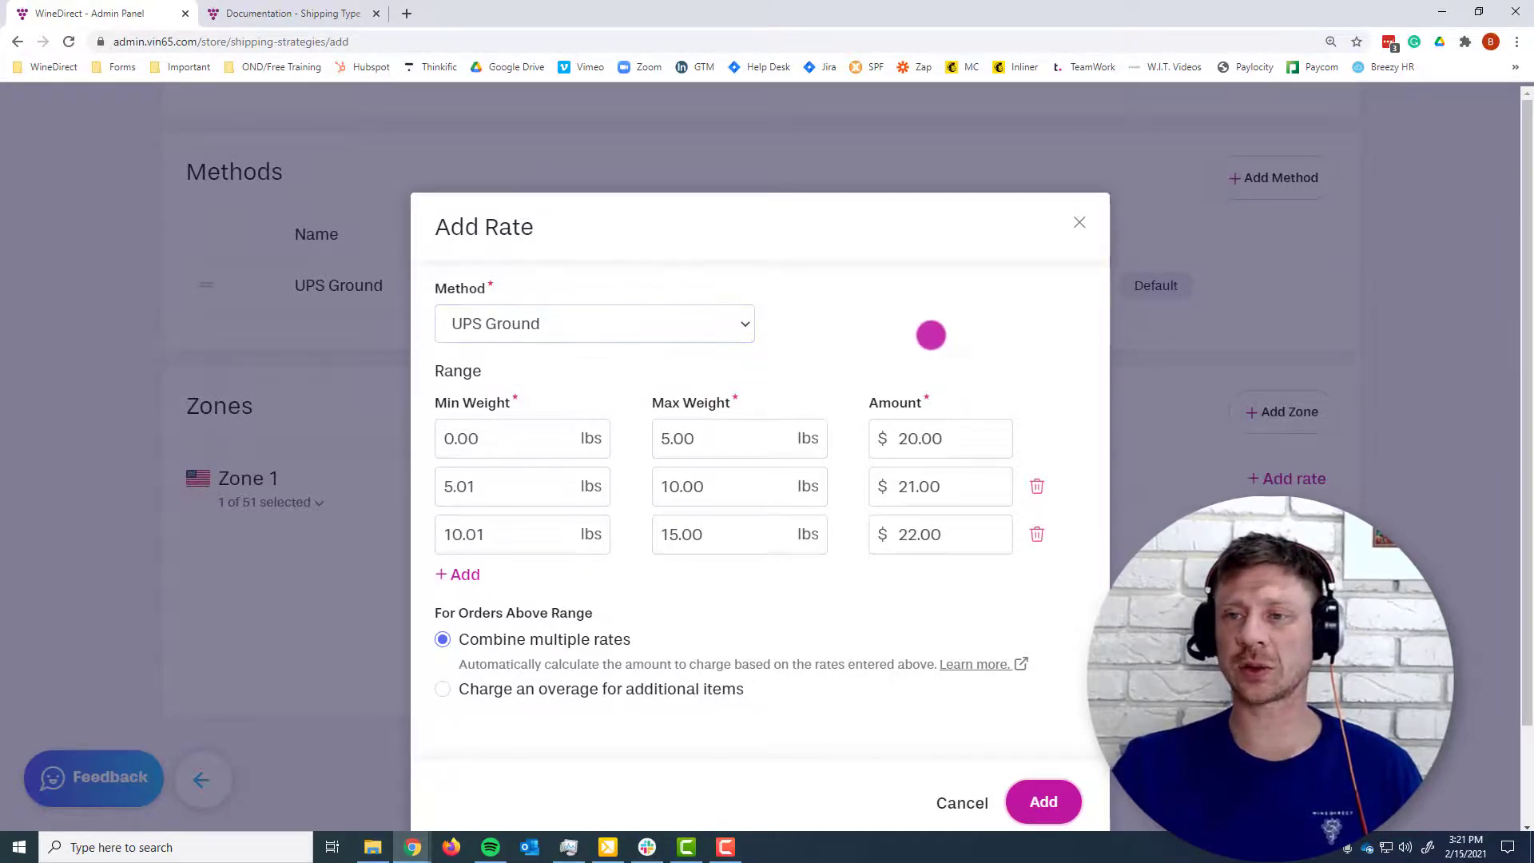
pyautogui.click(1021, 784)
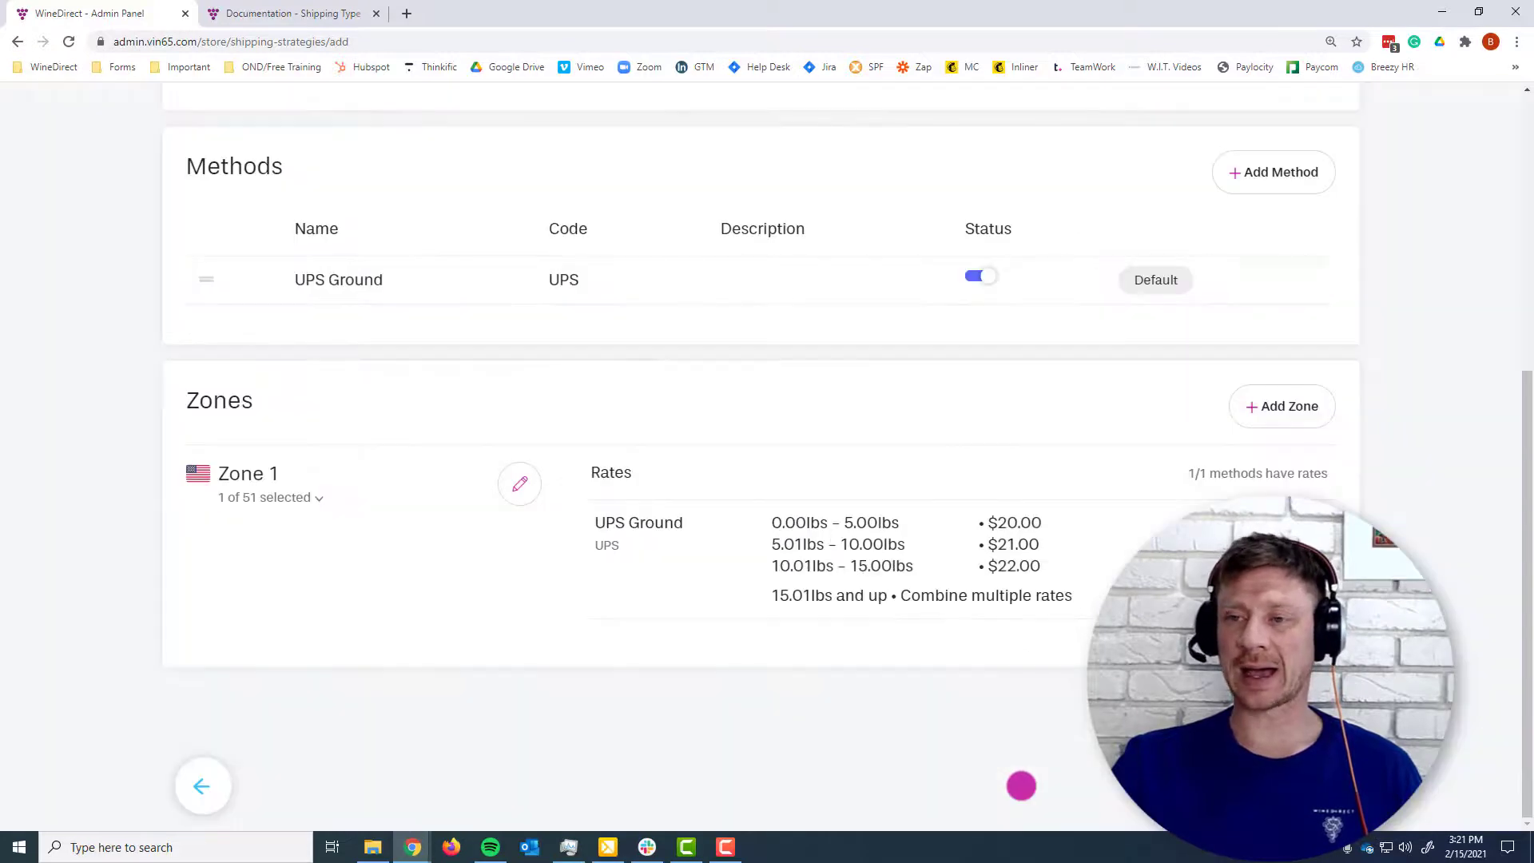